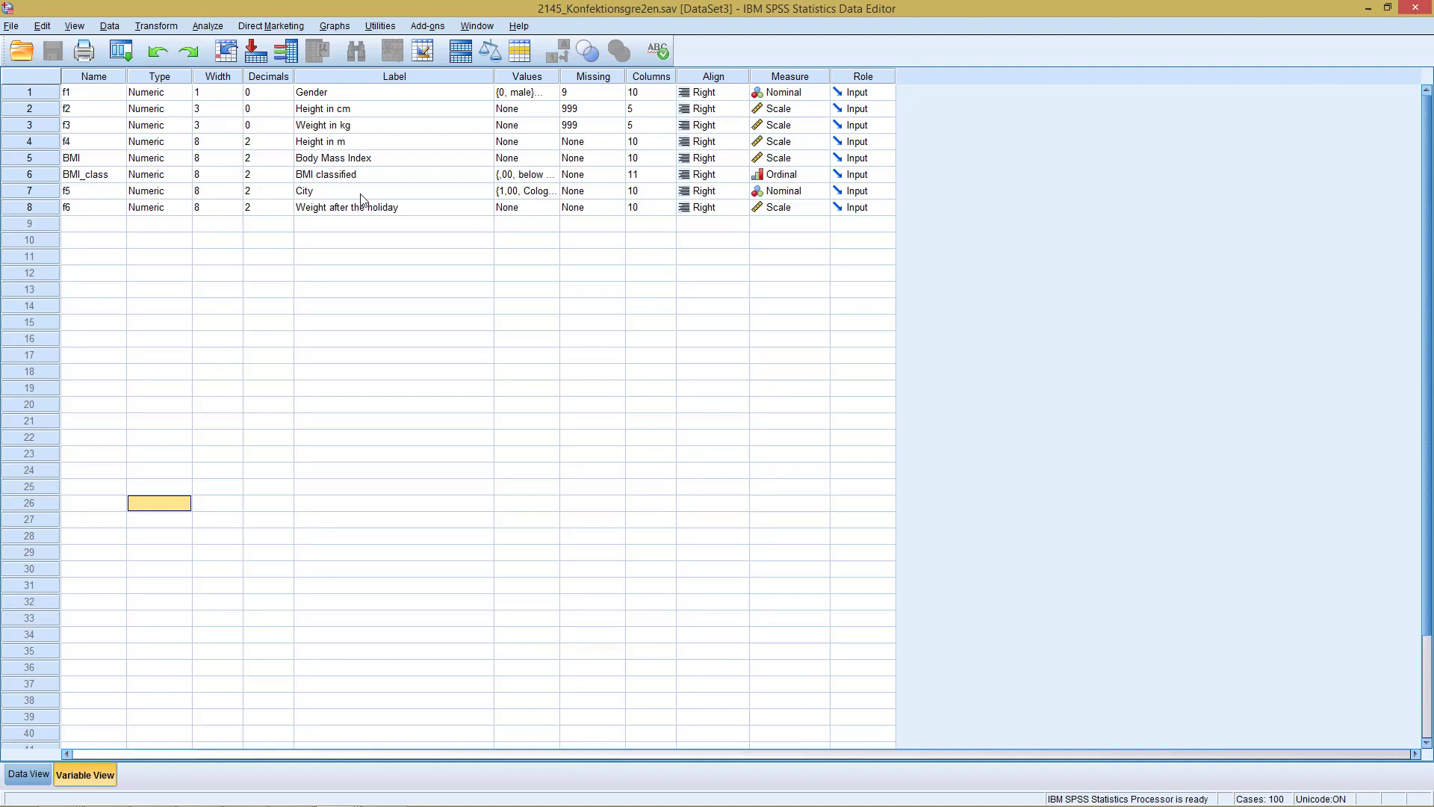
Step: Review the labels of the City, Height in m and Weight in kg variables in Variable View
click(361, 195)
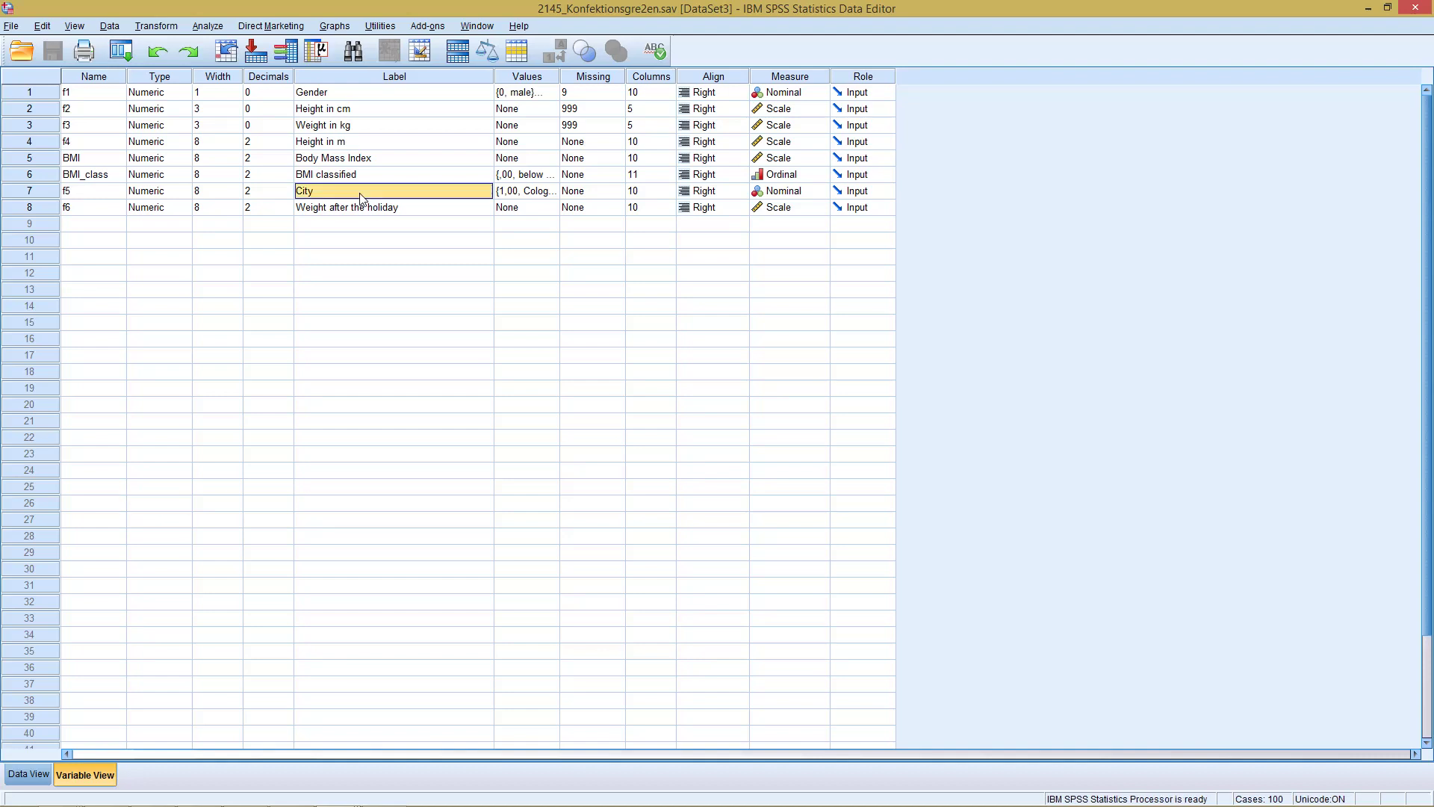
click(332, 144)
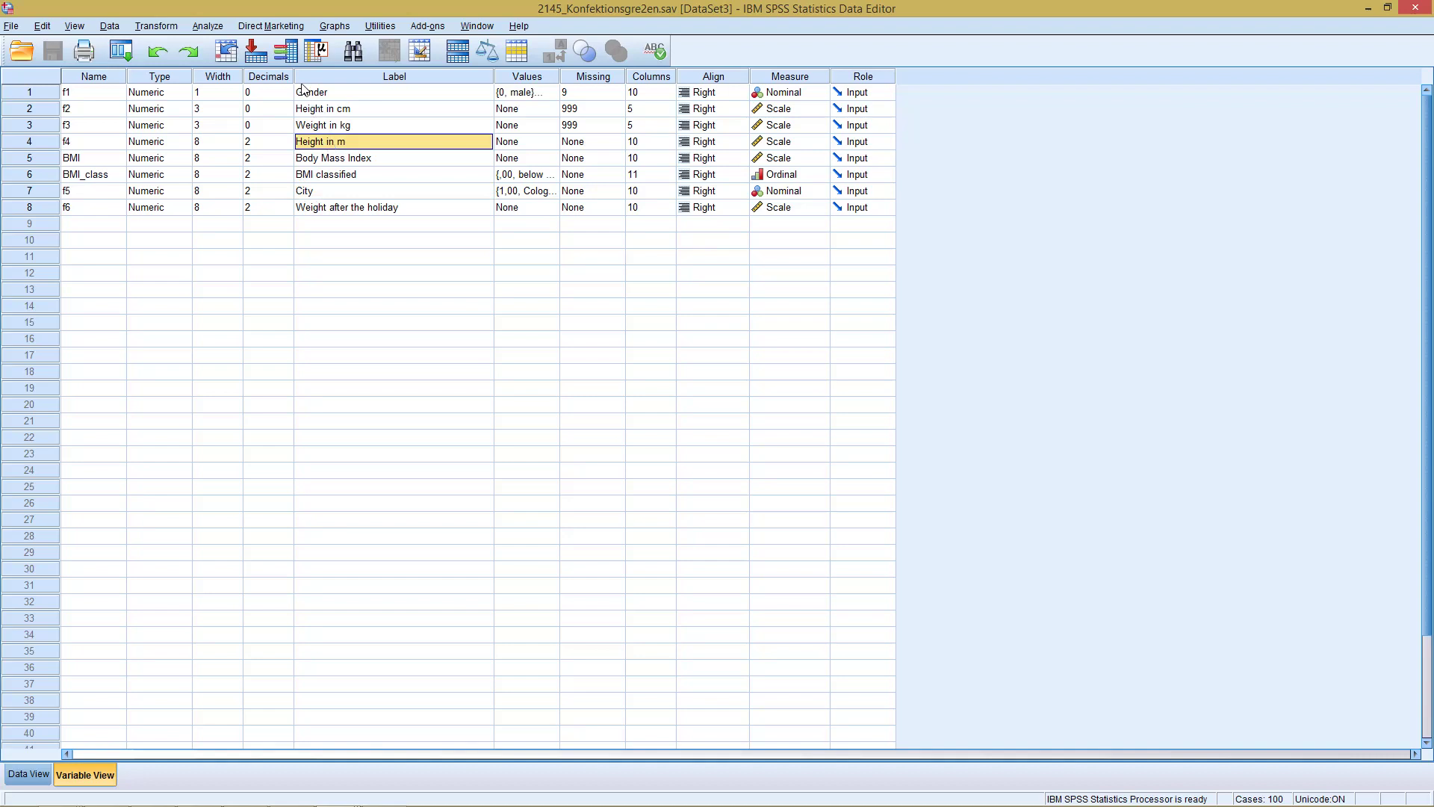
click(333, 131)
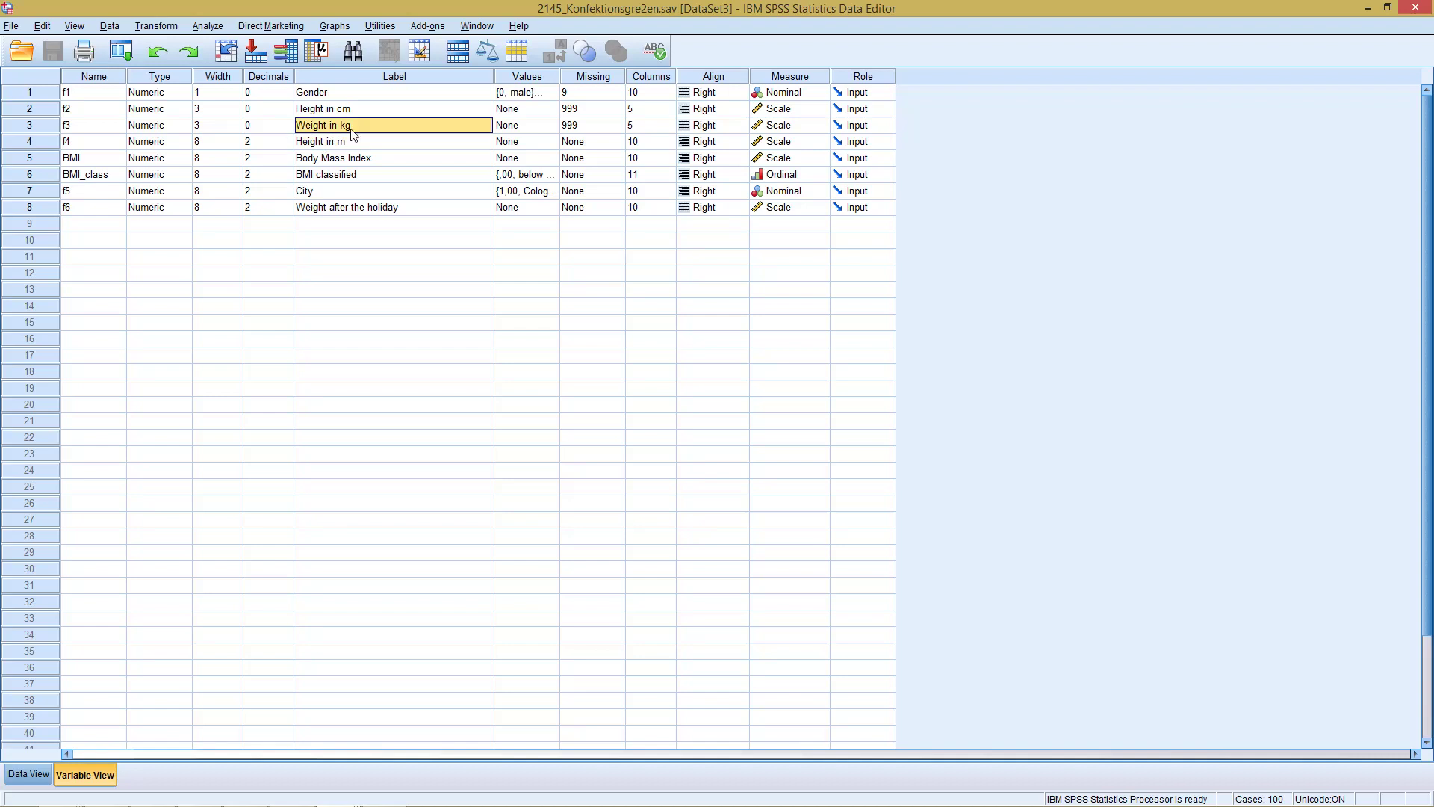
Step: Under Analyze > Compare Means > One-Way ANOVA, make Weight in kg dependent and Gender the factor
click(207, 25)
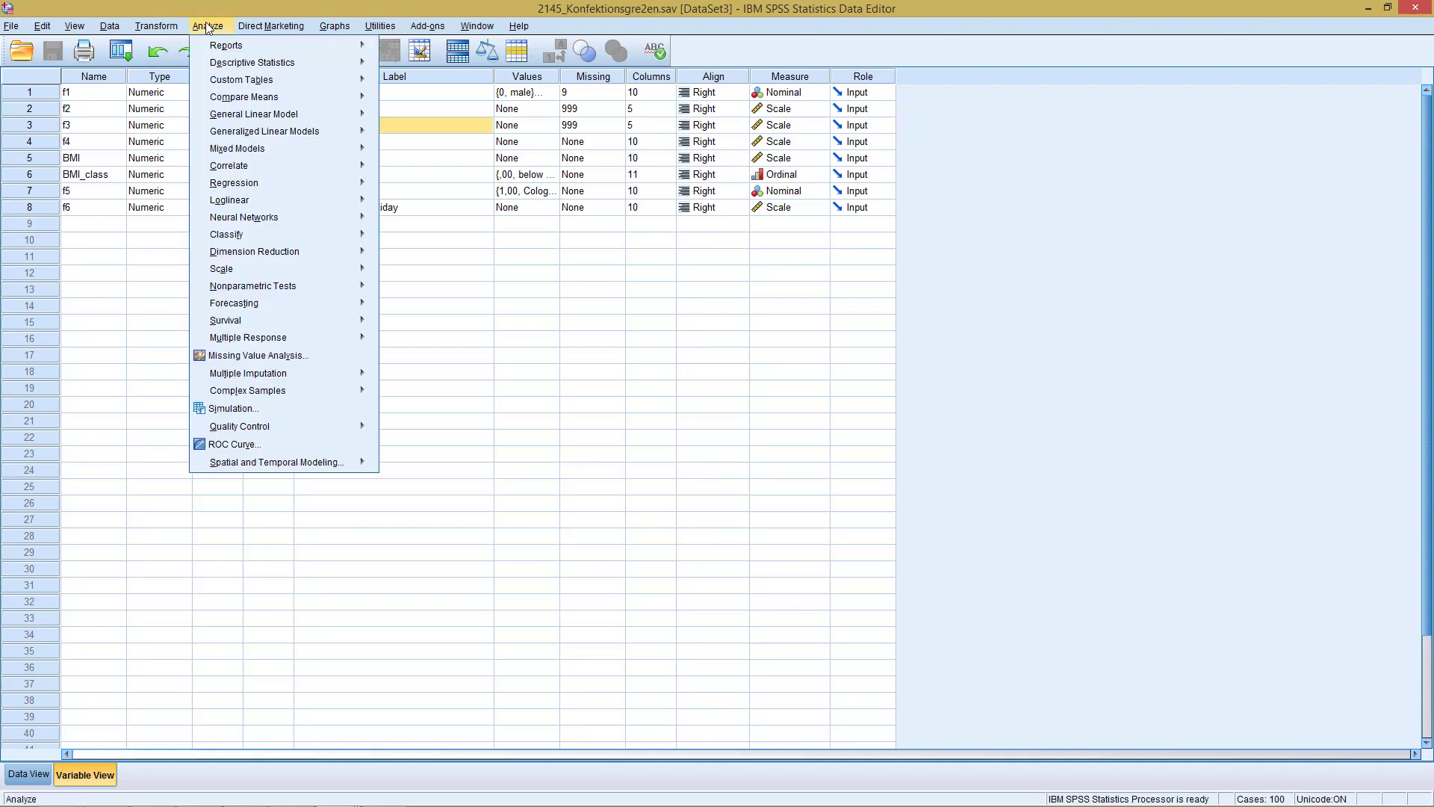
mouse_move(267, 65)
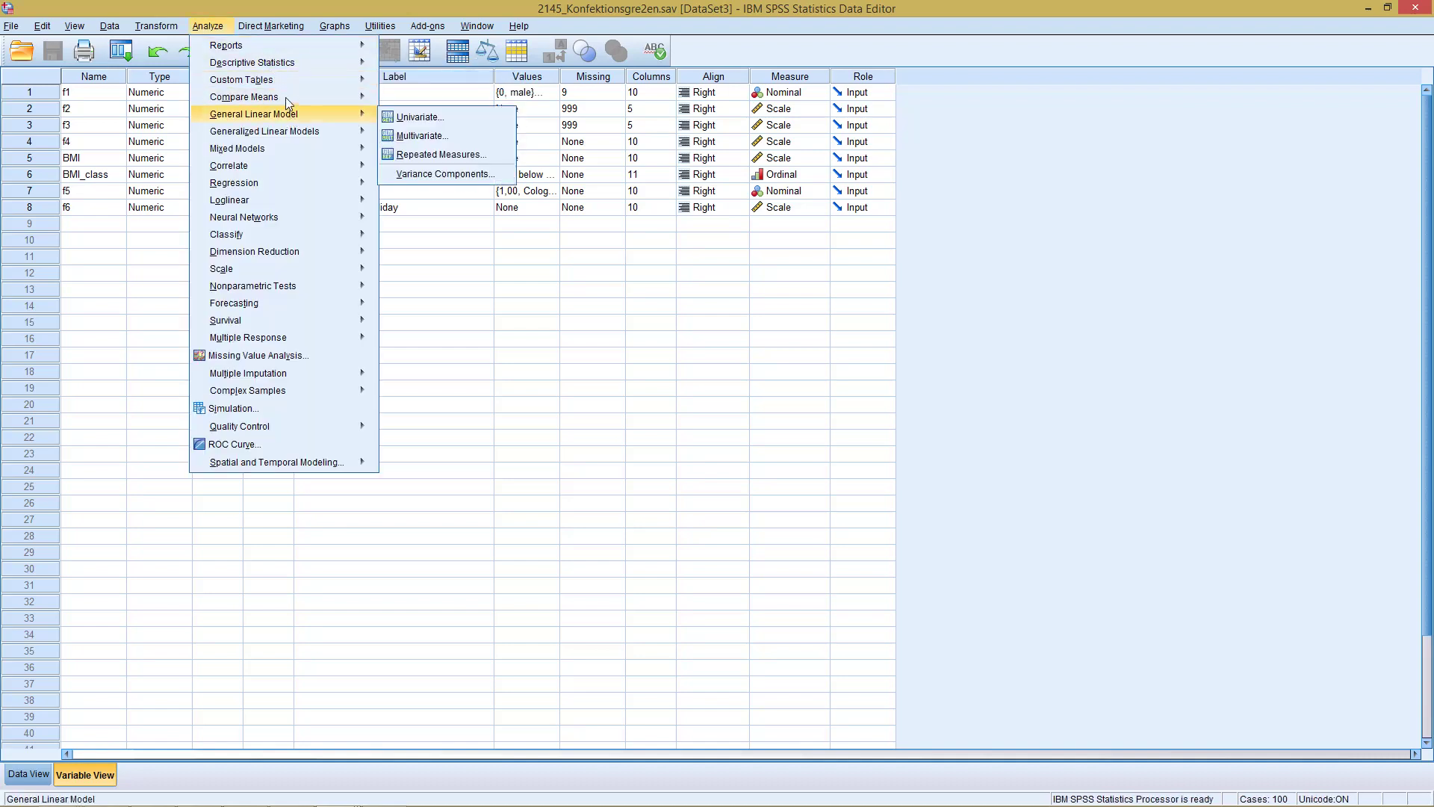
mouse_move(285, 96)
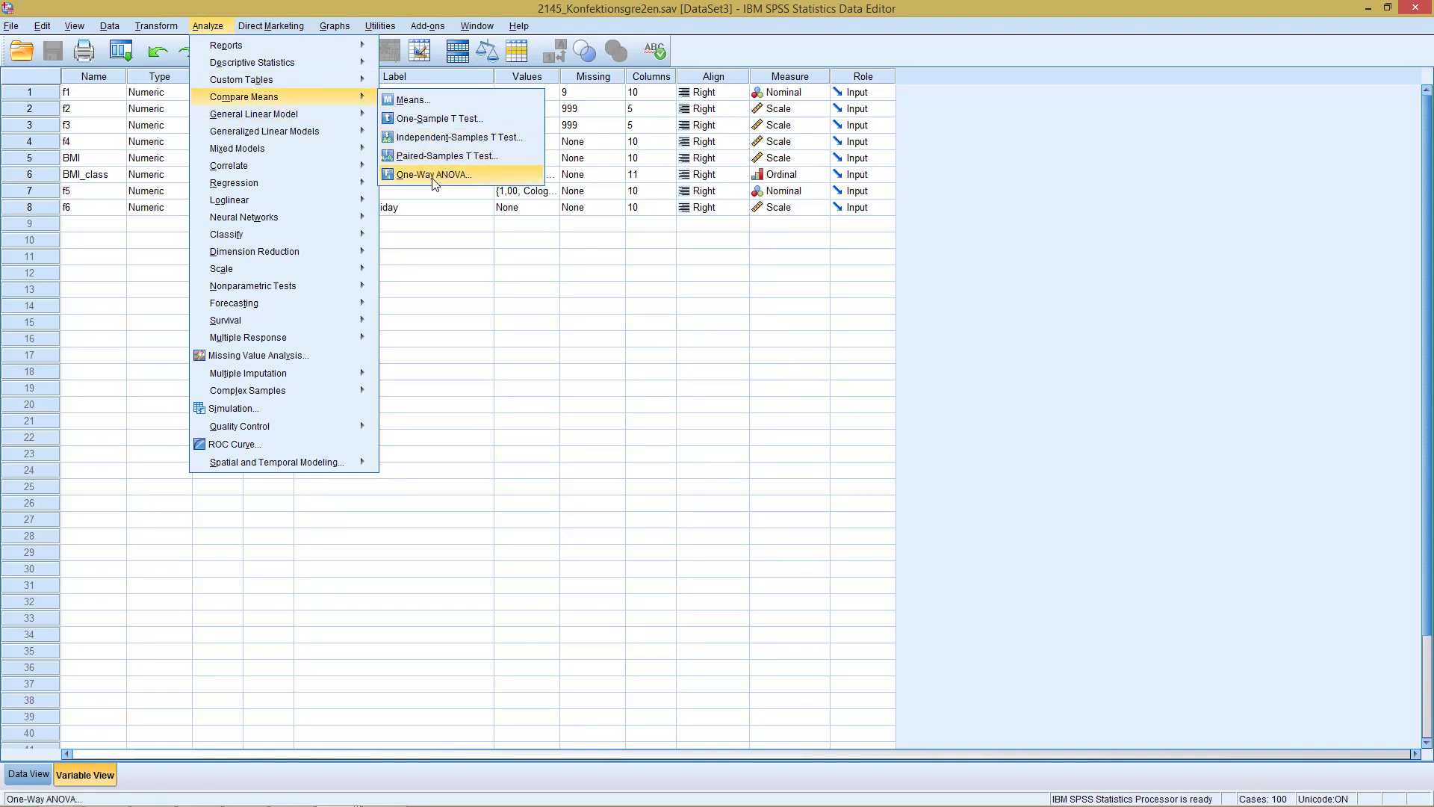
click(473, 182)
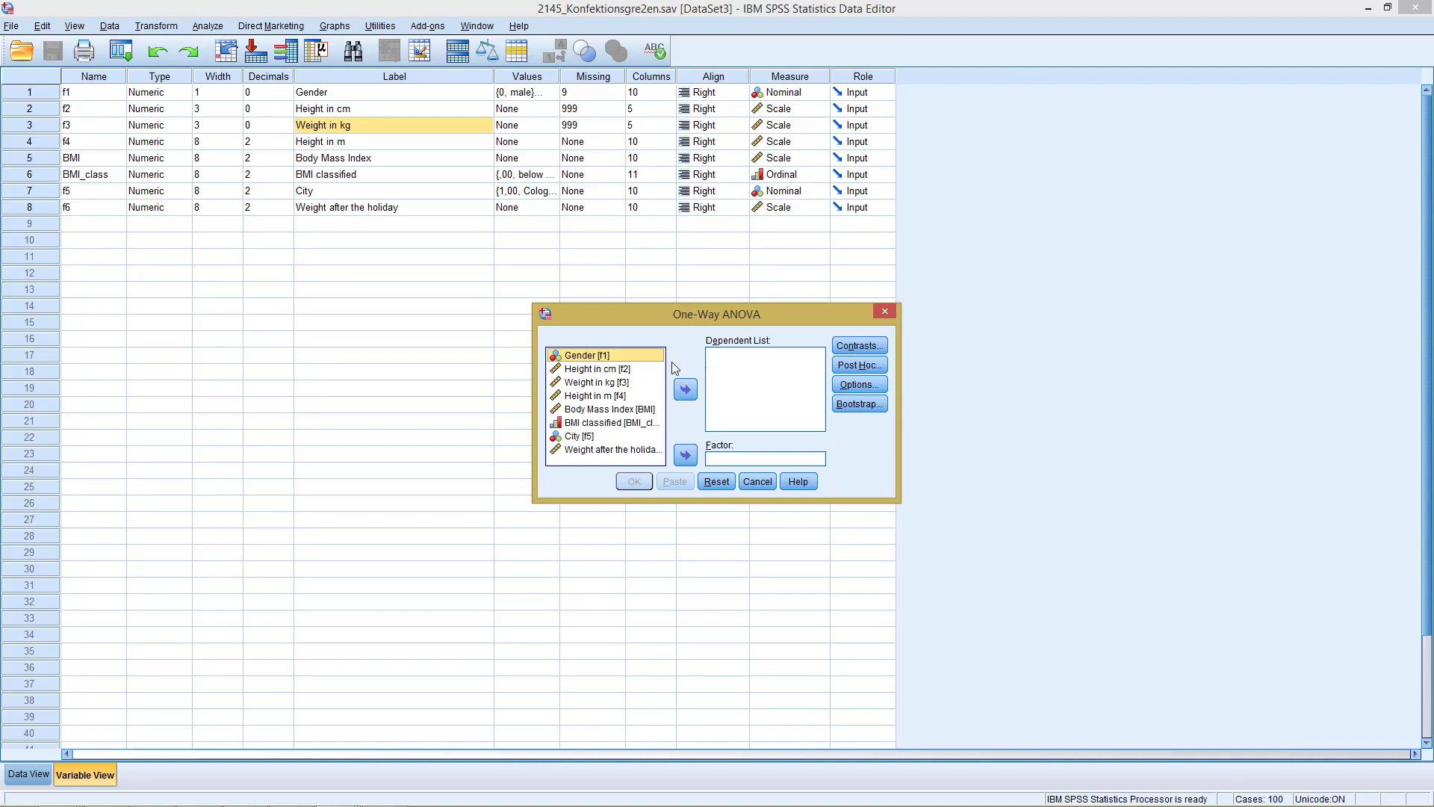
click(609, 382)
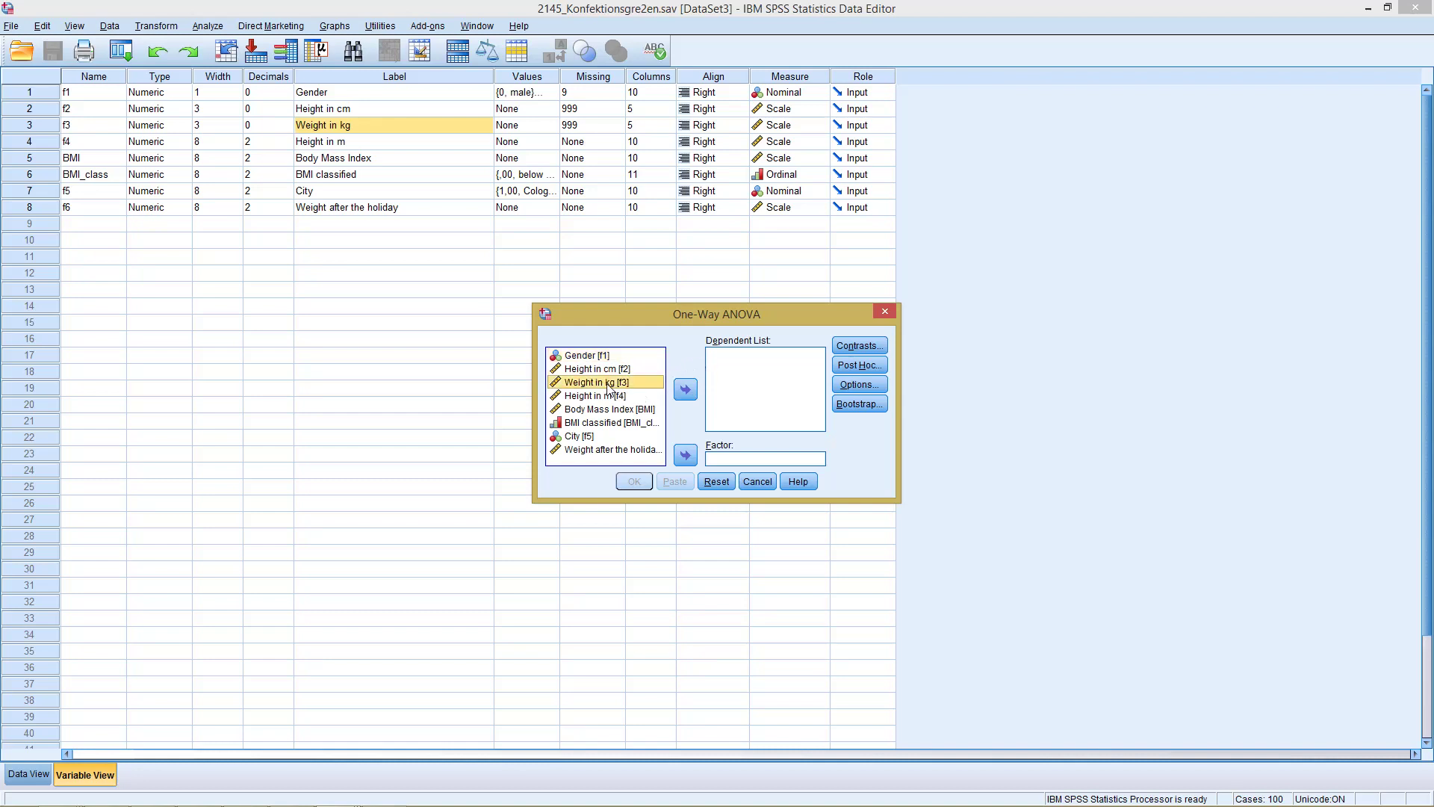
click(685, 389)
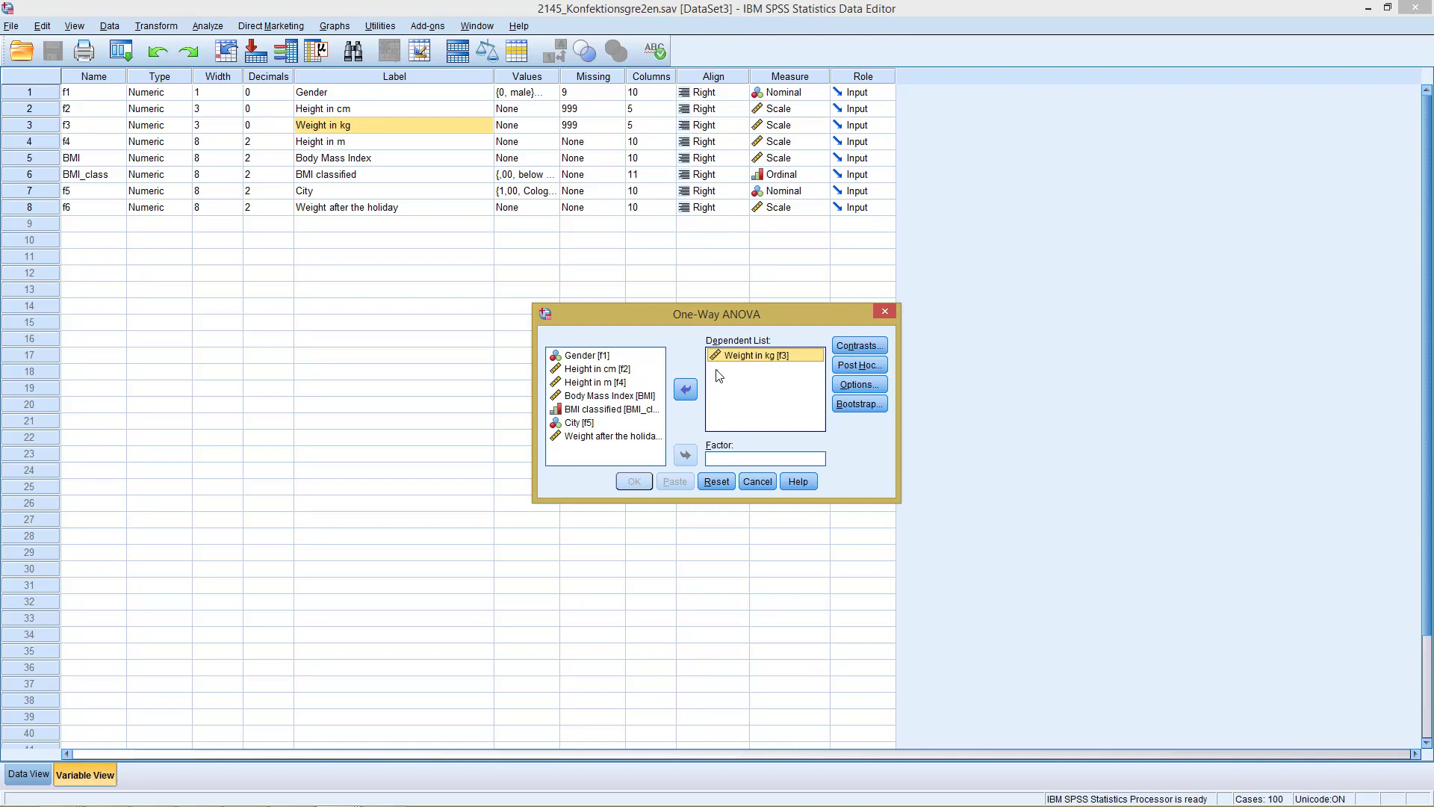
click(596, 356)
click(684, 454)
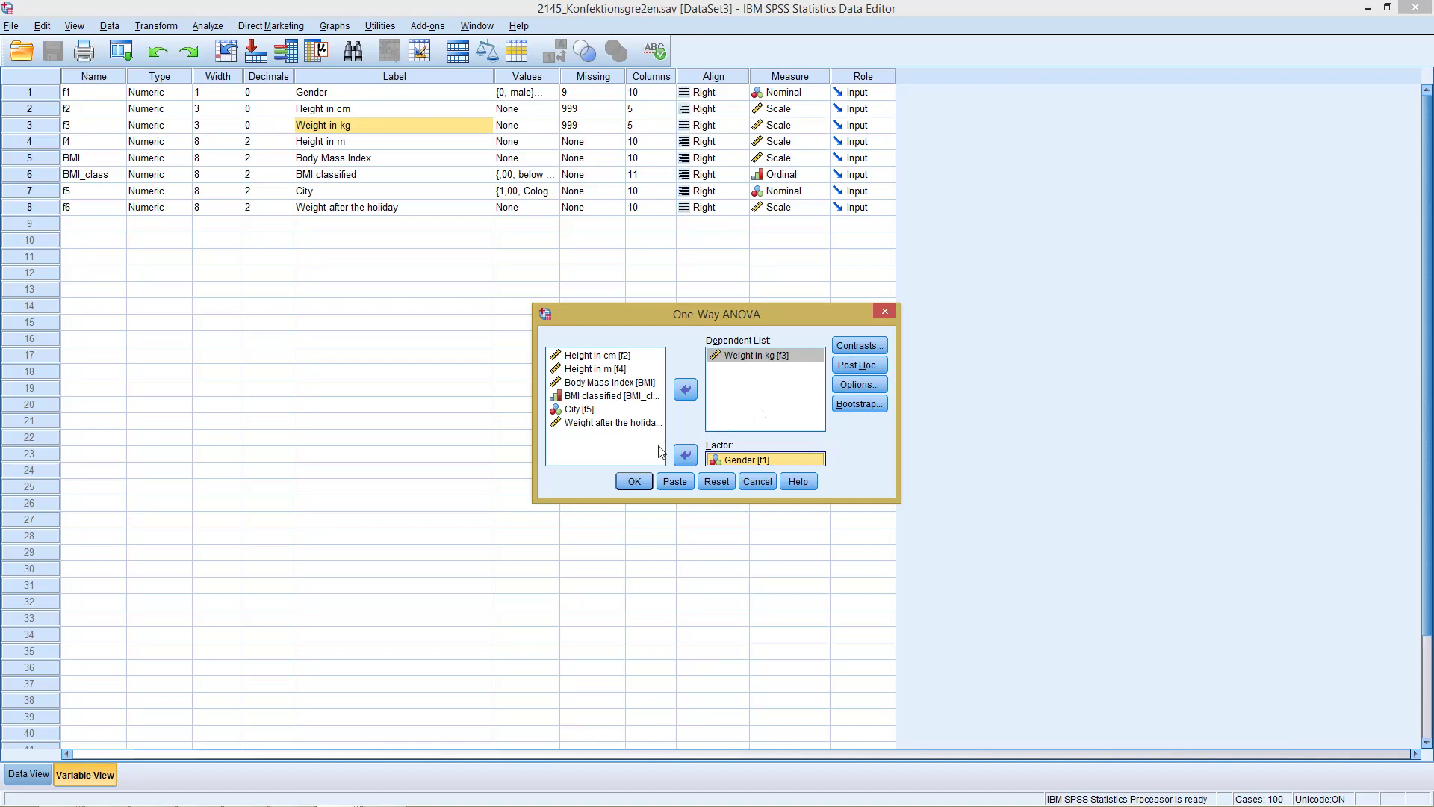
Step: Run the weight-by-Gender ANOVA, giving F 320,613 and Sig. ,000
click(634, 482)
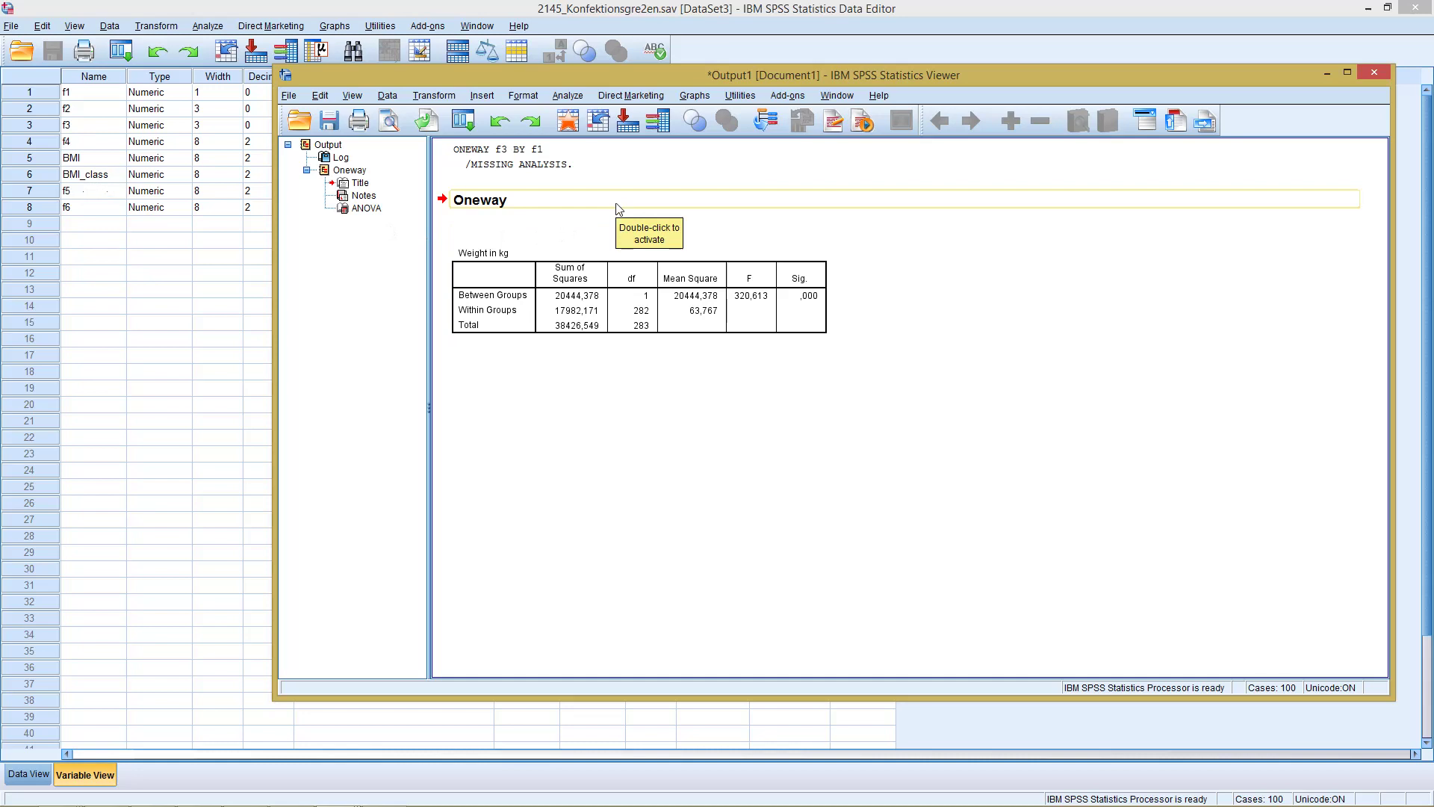
Step: Reopen One-Way ANOVA from the Viewer and replace the Gender factor with City
click(562, 95)
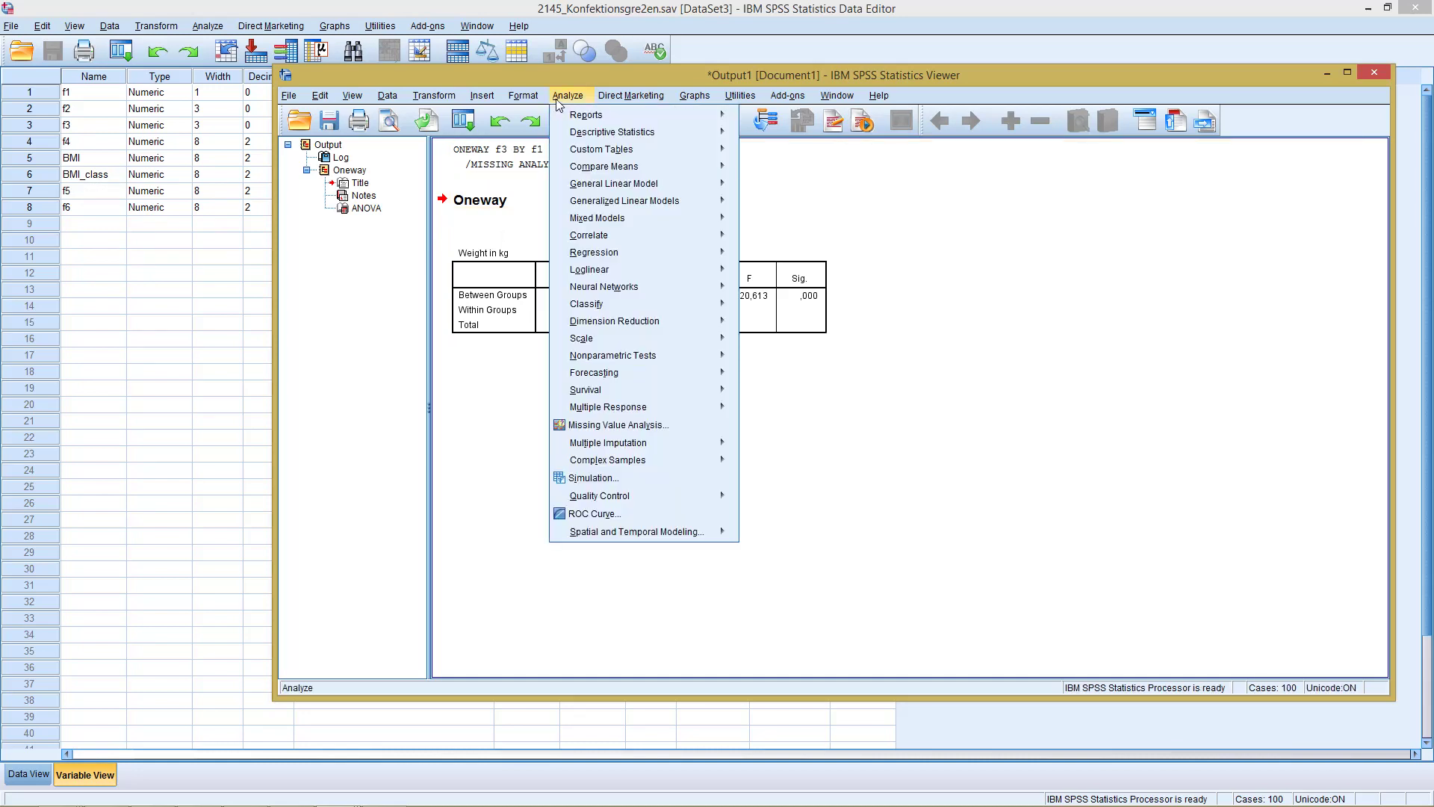
mouse_move(635, 168)
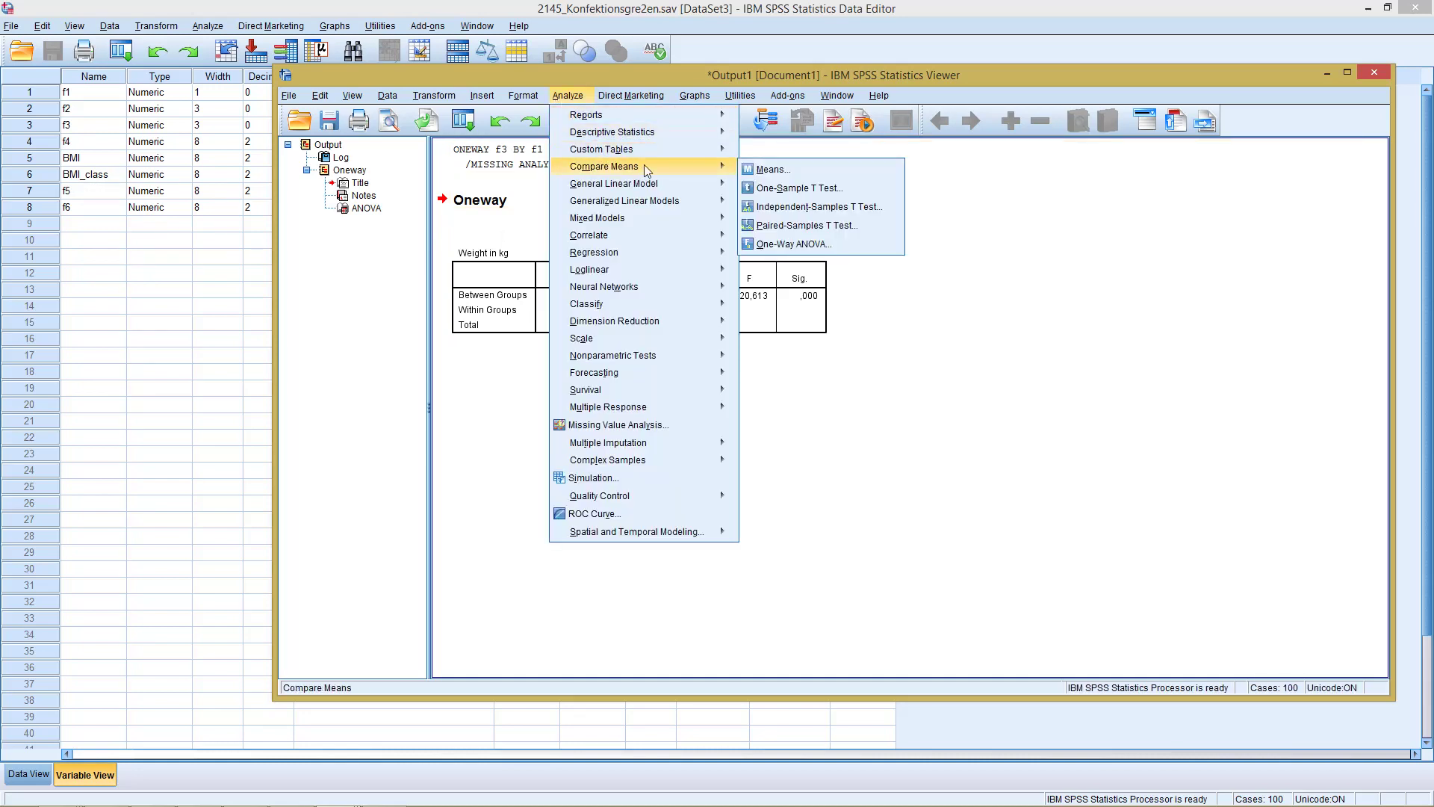
click(765, 247)
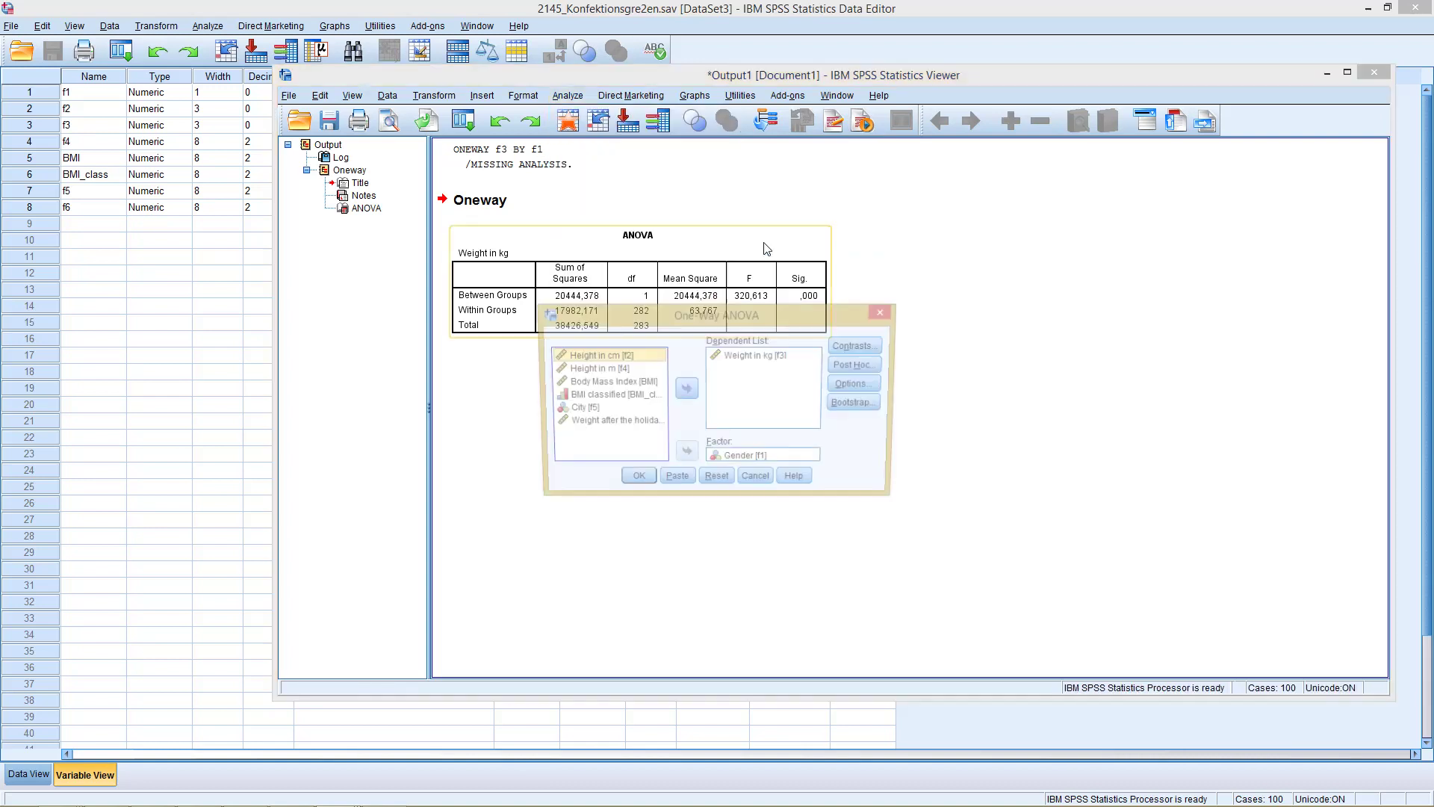
click(725, 460)
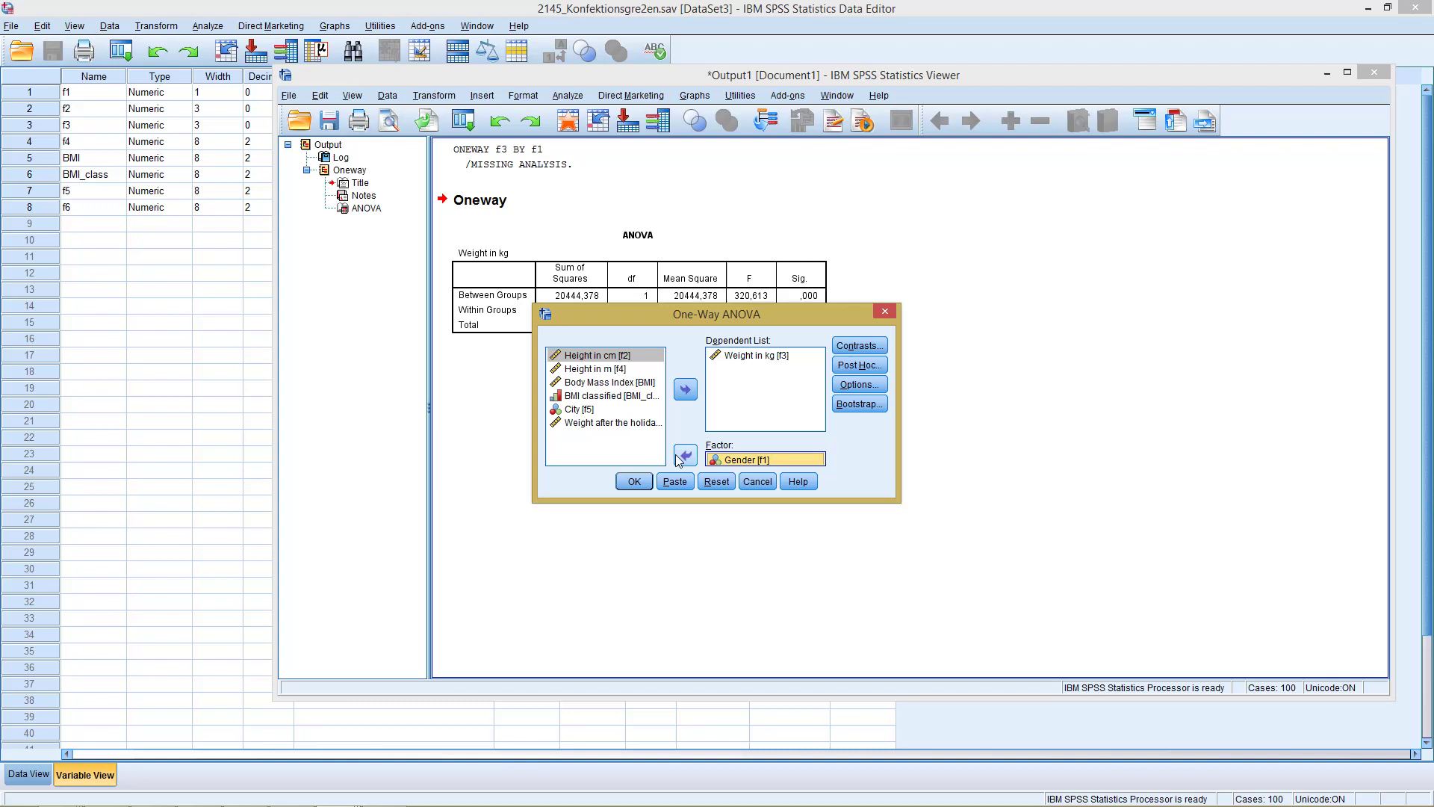
click(685, 454)
click(597, 410)
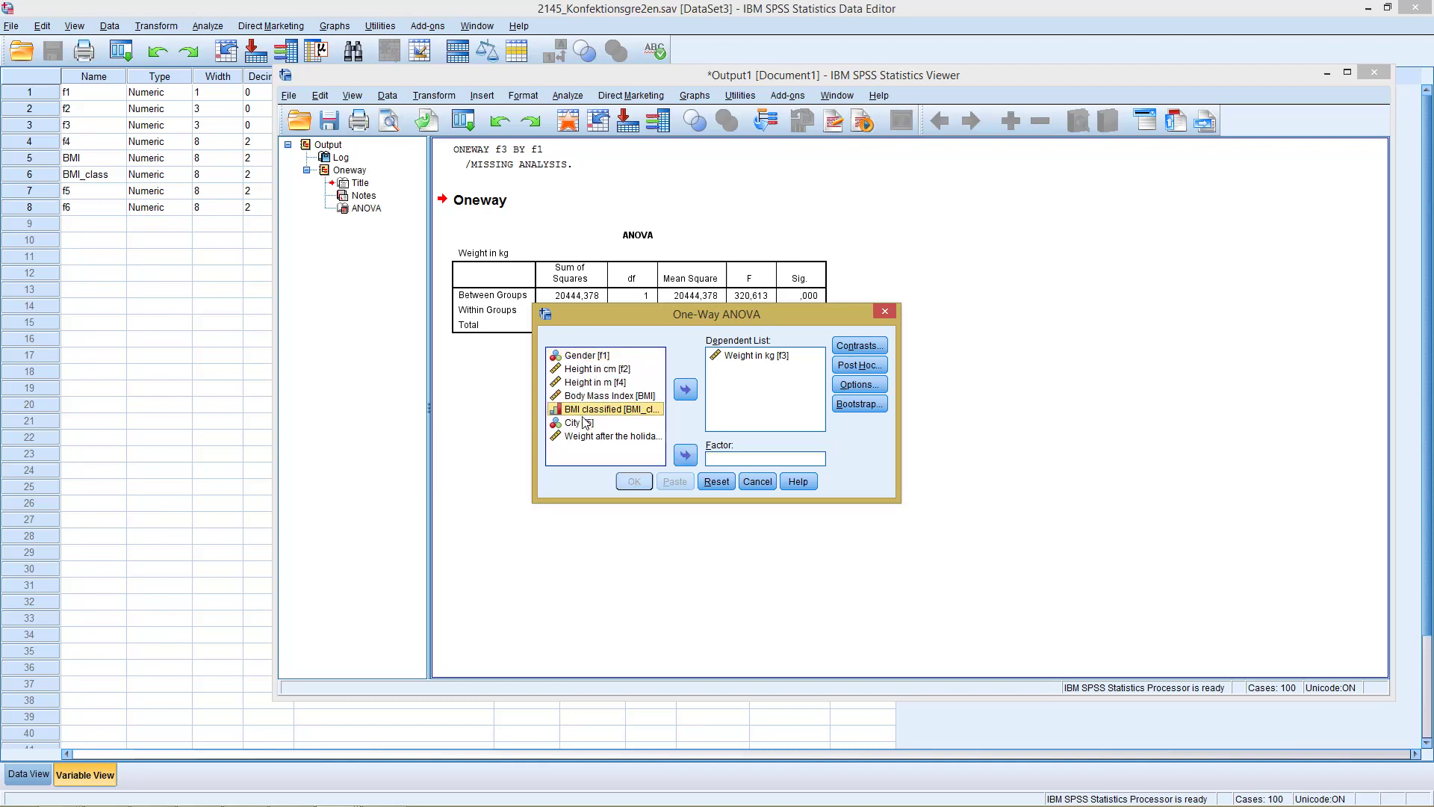
click(584, 423)
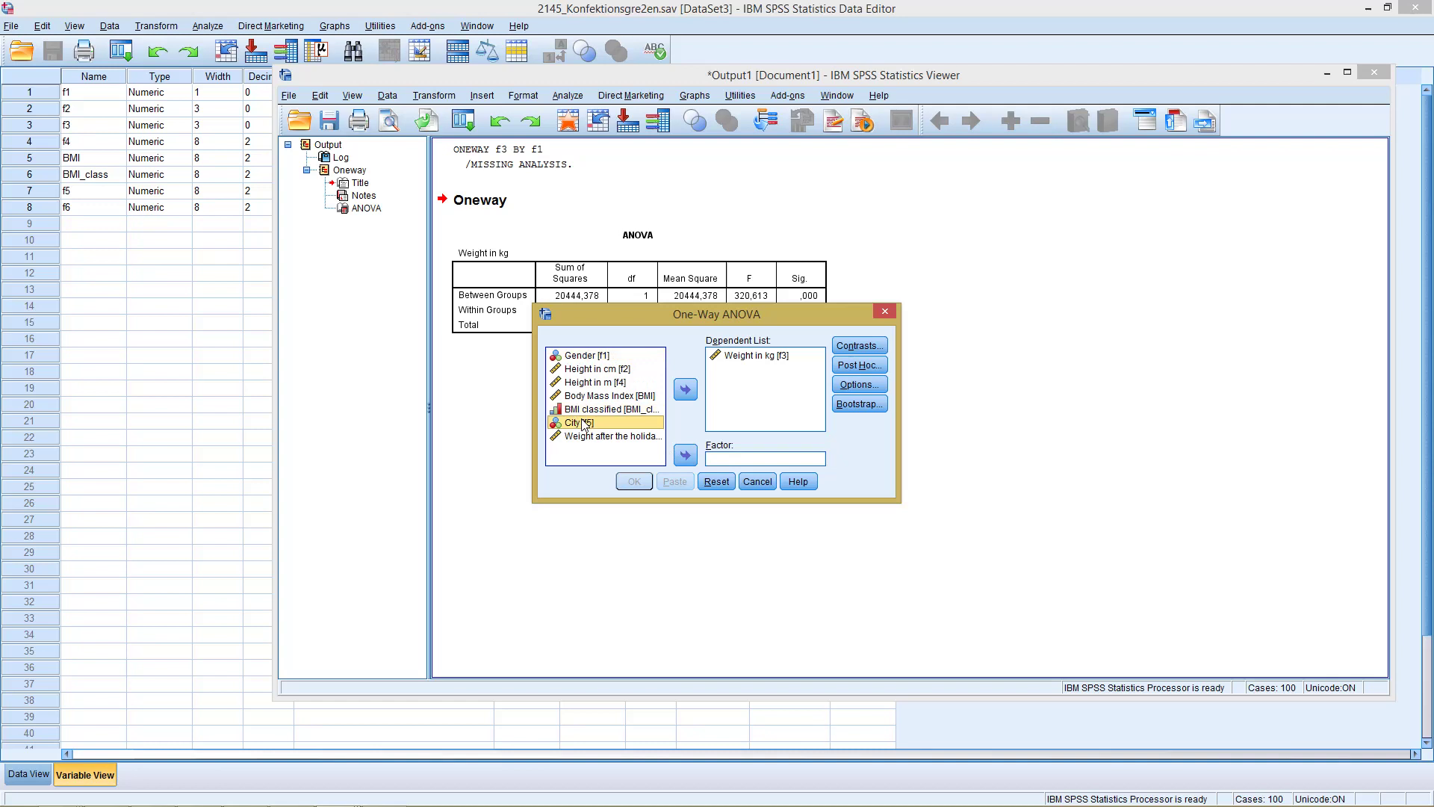
click(684, 454)
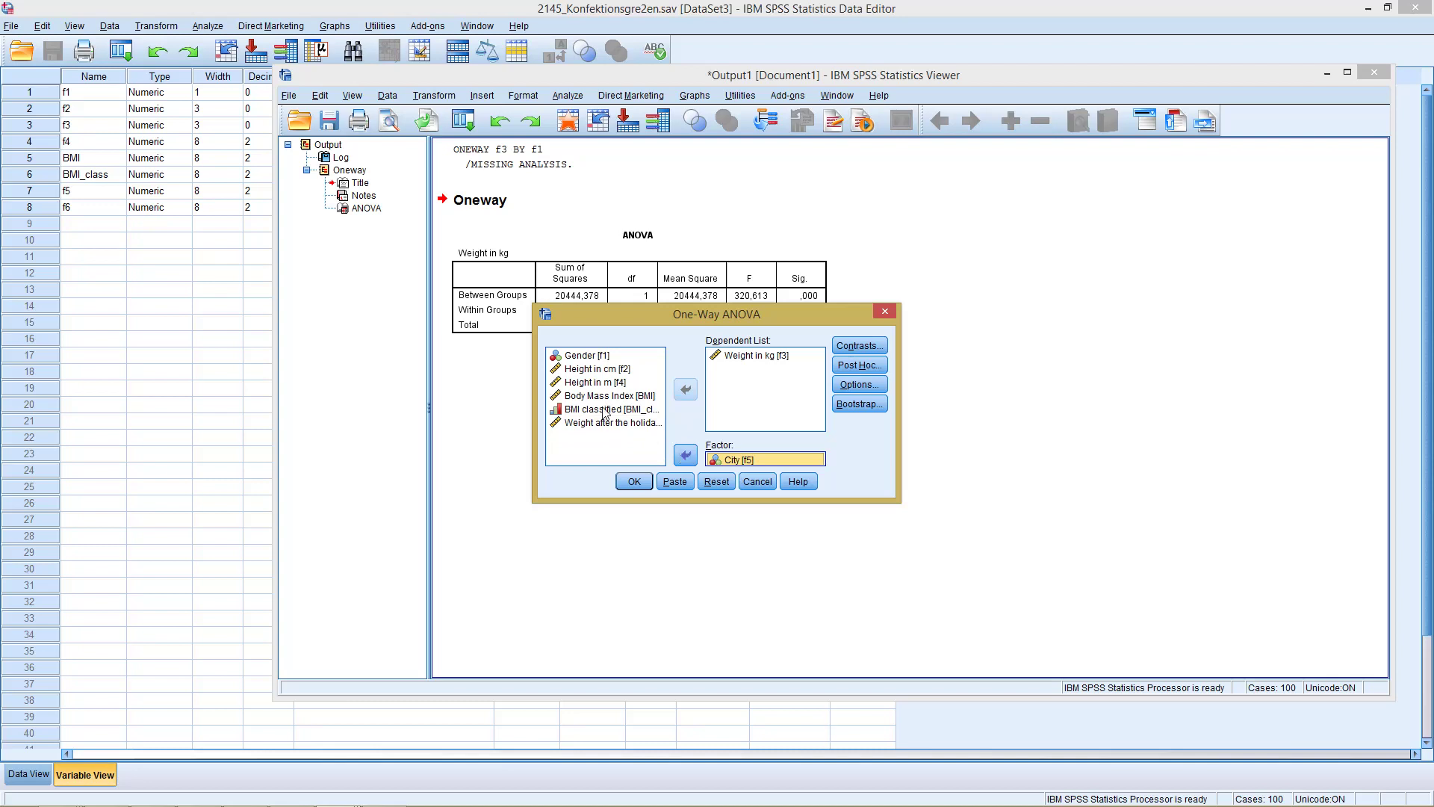
click(738, 361)
Step: Run the weight-by-City ANOVA (F ,013, Sig. ,987) and return to the Analyze menu
click(630, 484)
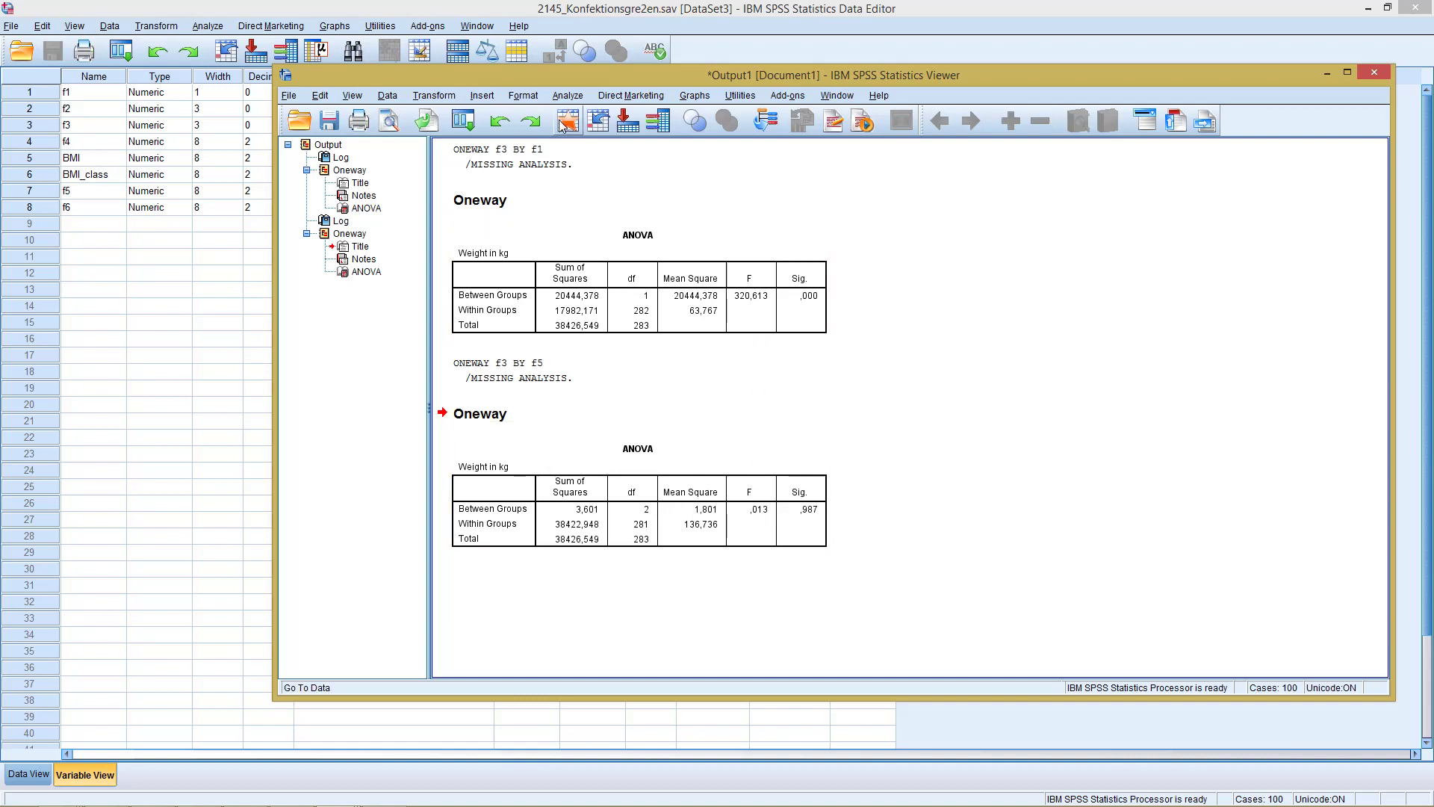
click(568, 96)
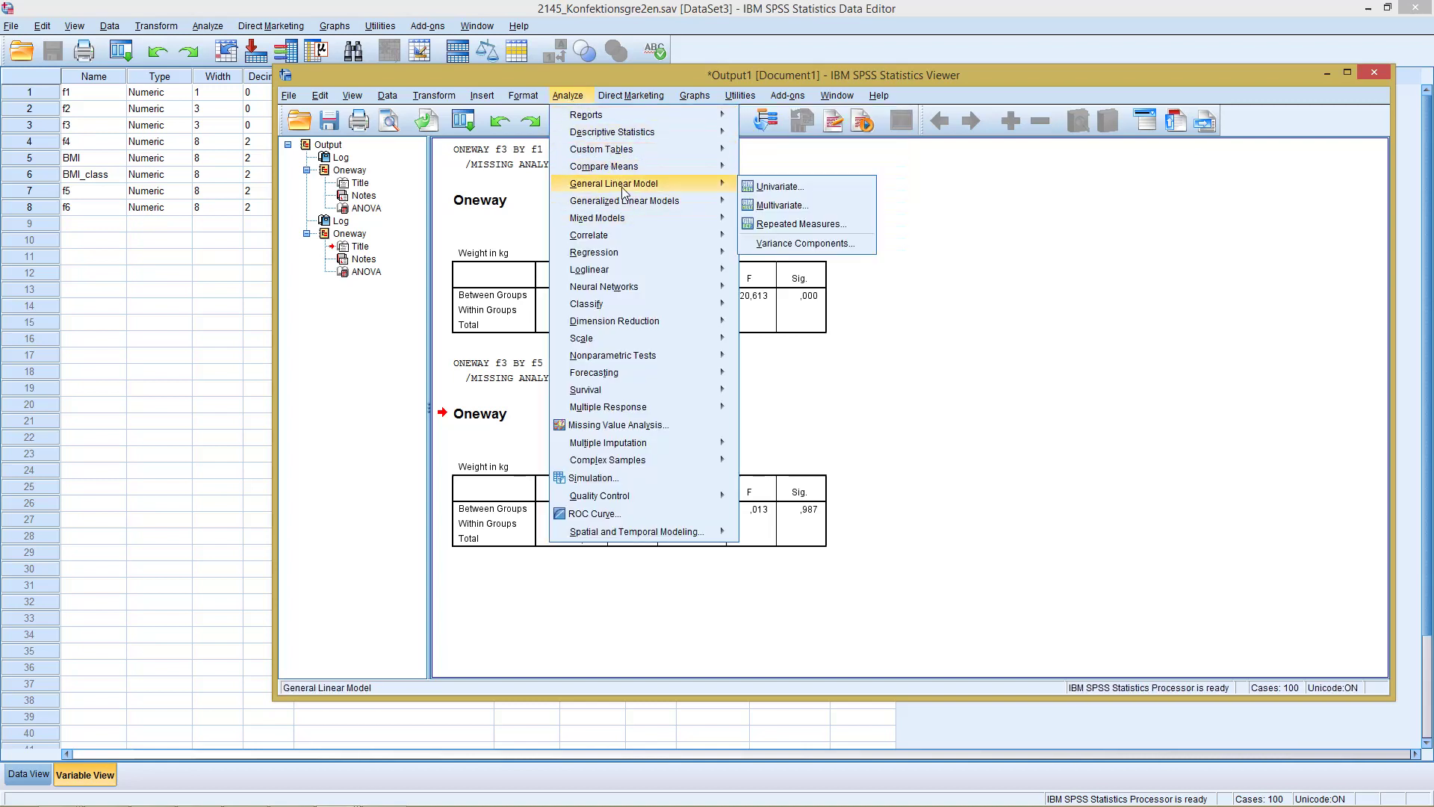
Step: Reopen One-Way ANOVA and tick Homogeneity of variance test in its Options
mouse_move(618, 171)
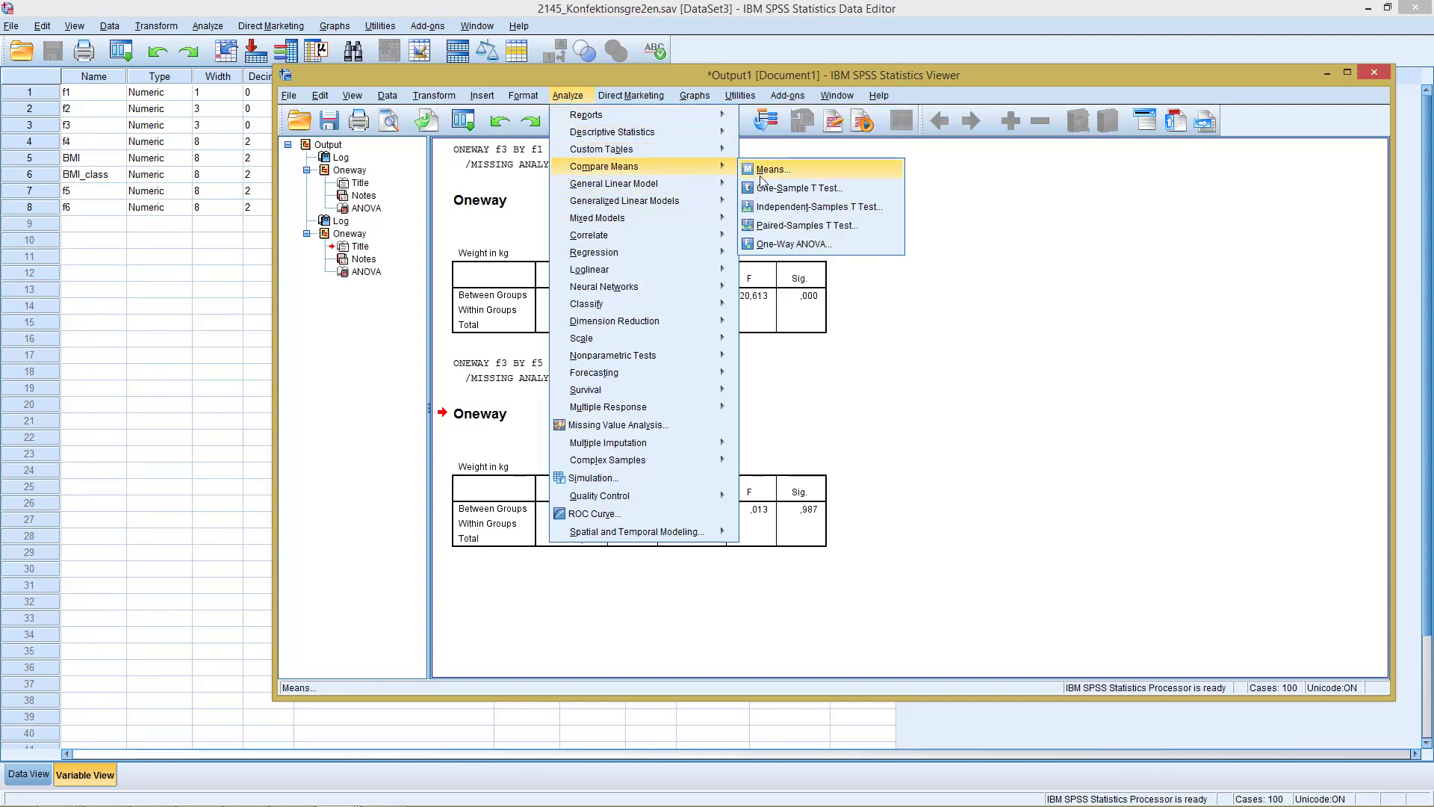
click(790, 245)
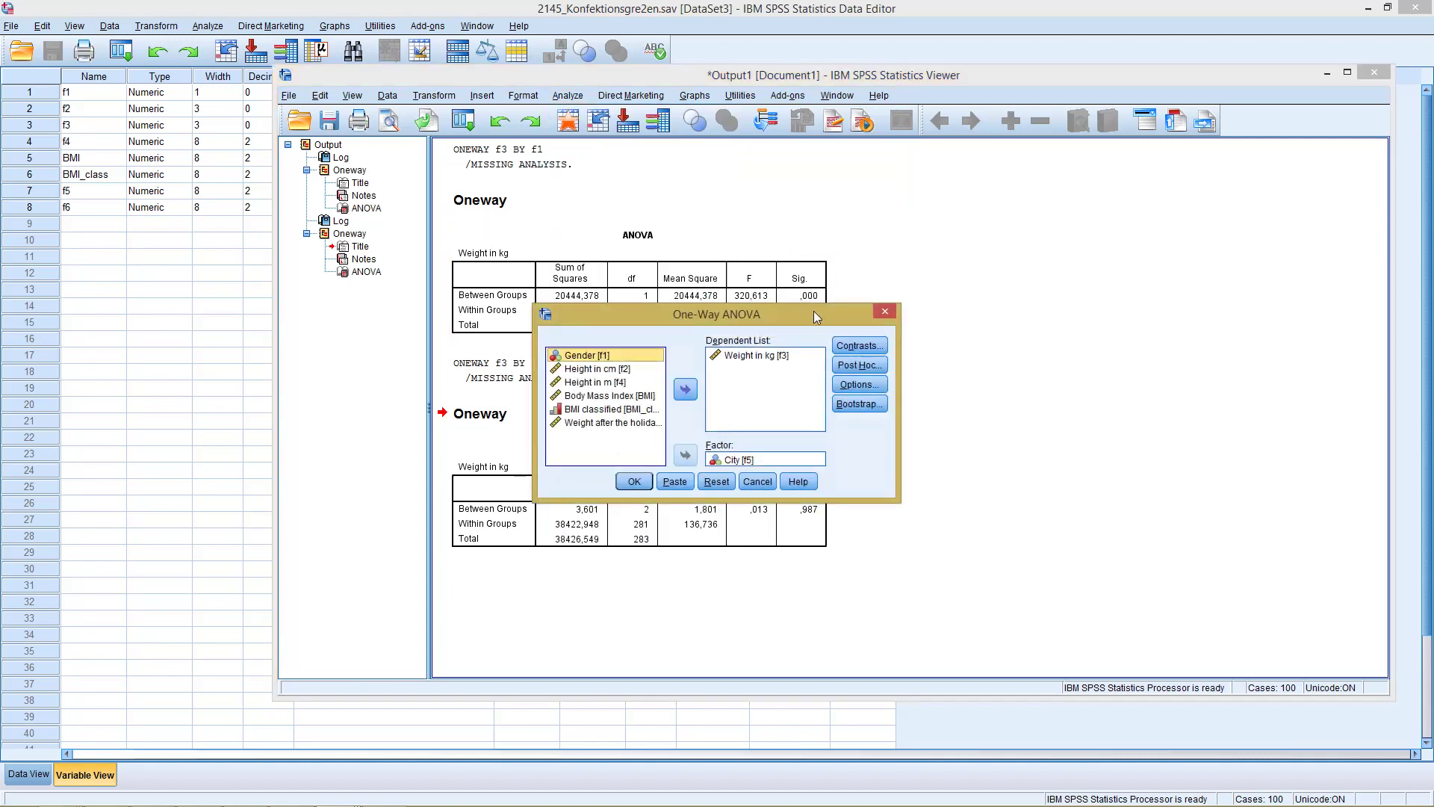
click(850, 385)
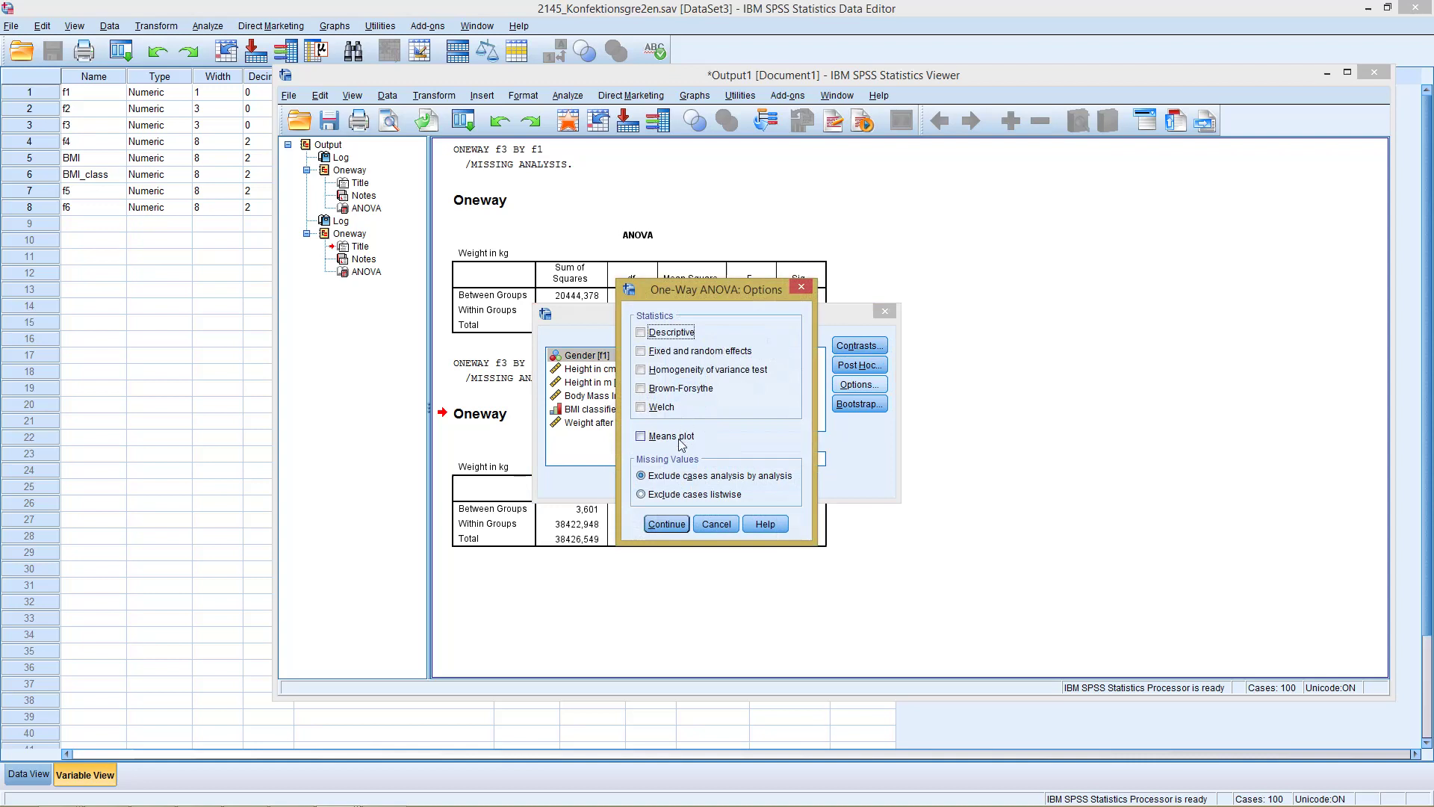
click(672, 371)
click(666, 525)
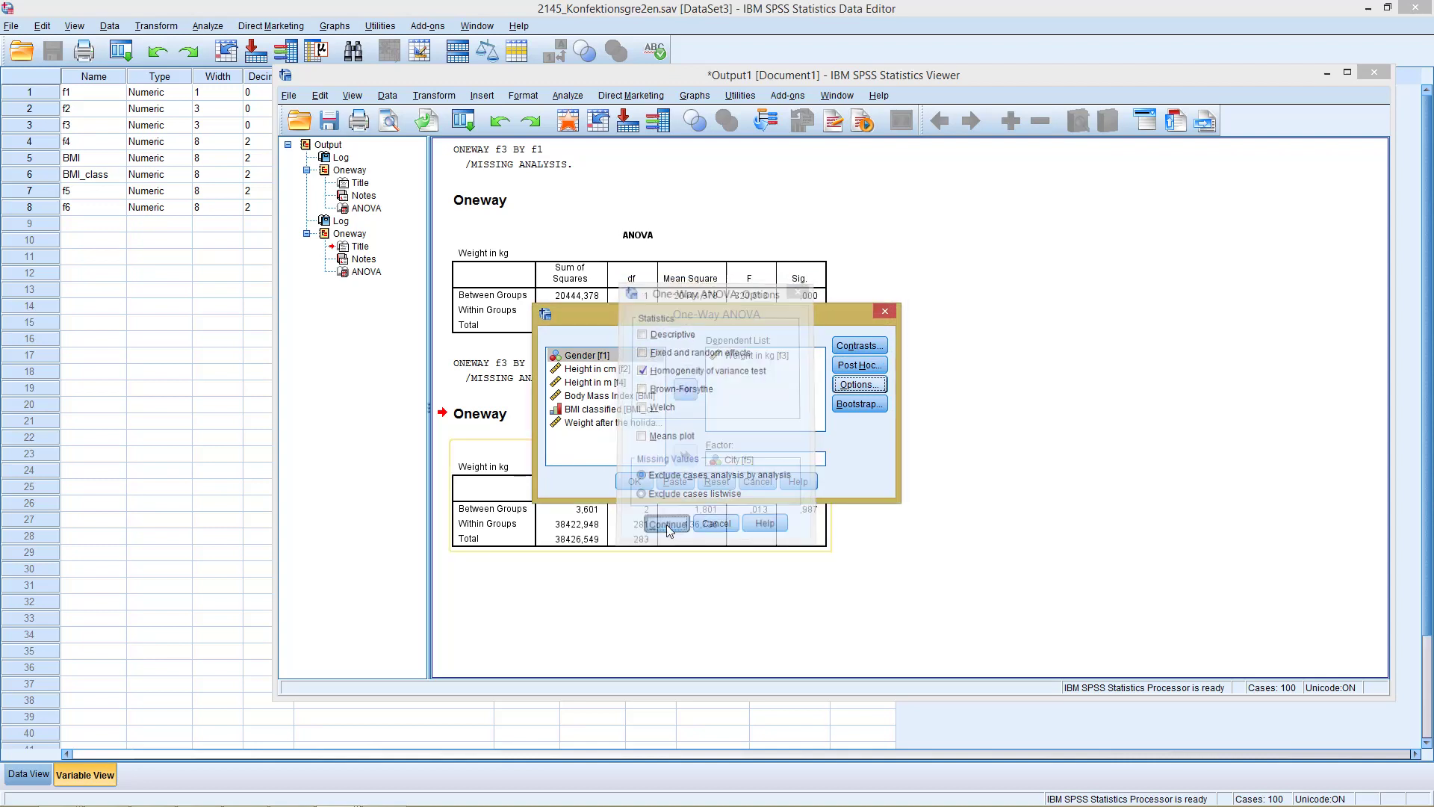
click(838, 369)
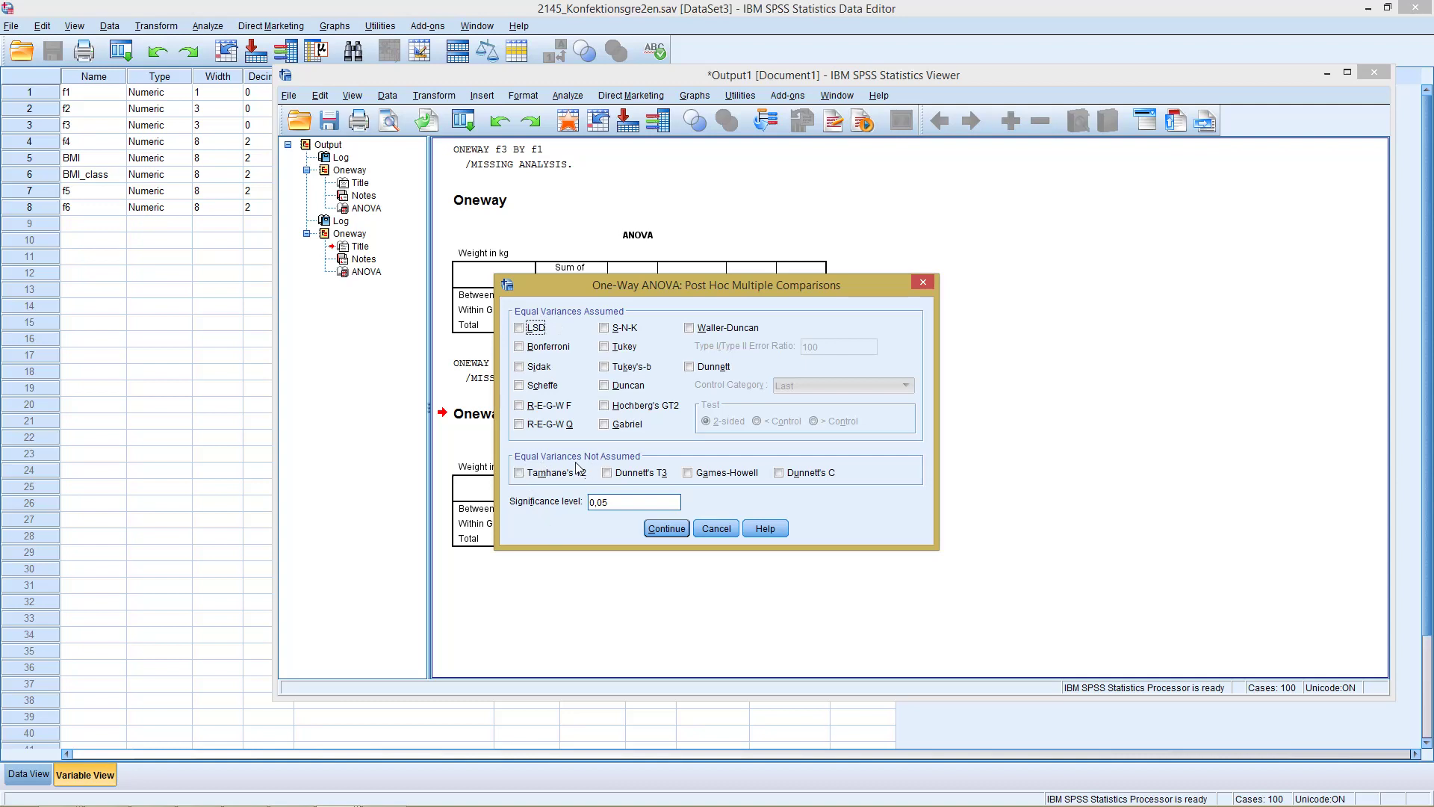
Step: Add Scheffe and Tamhane's T2 post hoc tests and run the weight-by-City ANOVA
click(531, 389)
click(519, 478)
click(666, 529)
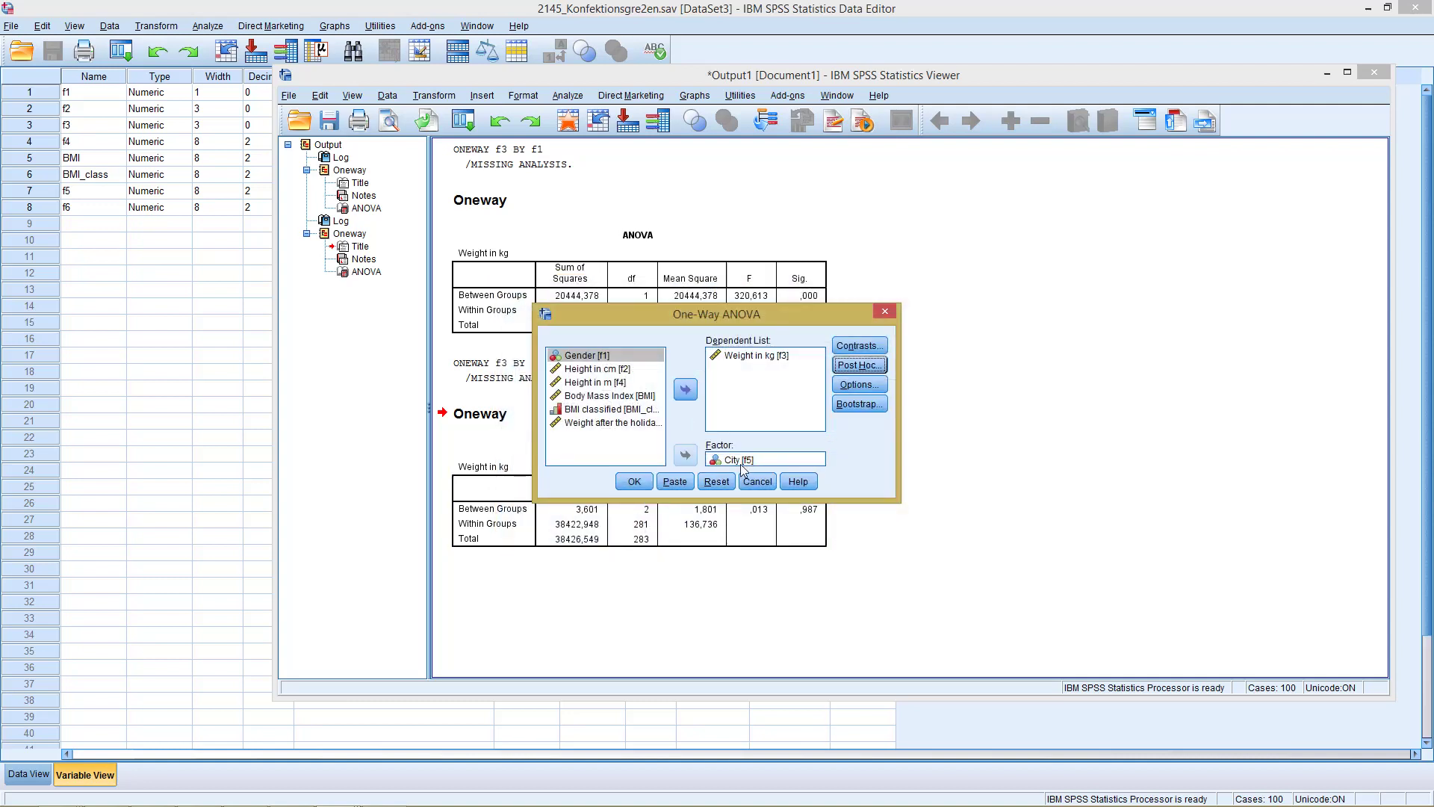
click(635, 482)
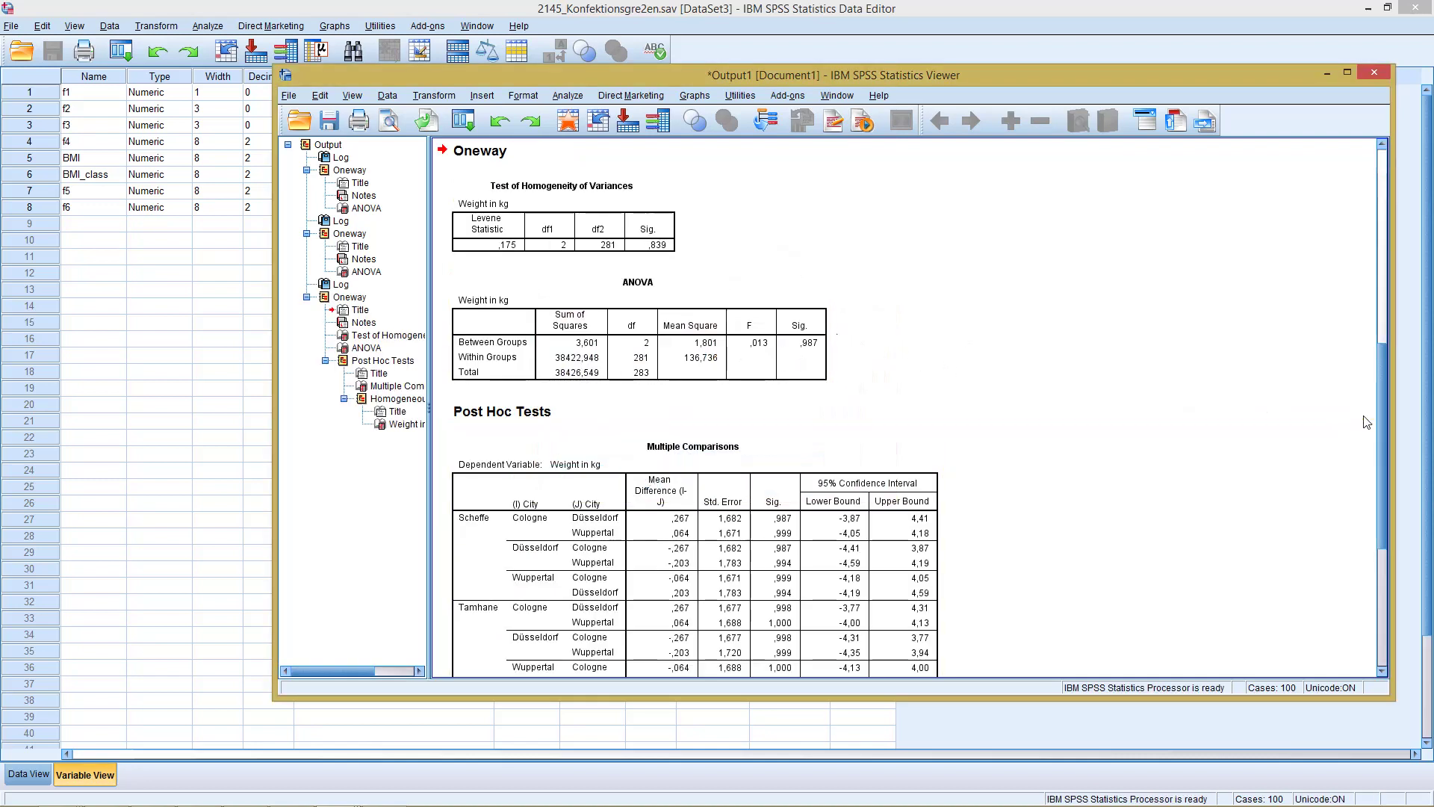
drag(1387, 415, 1367, 350)
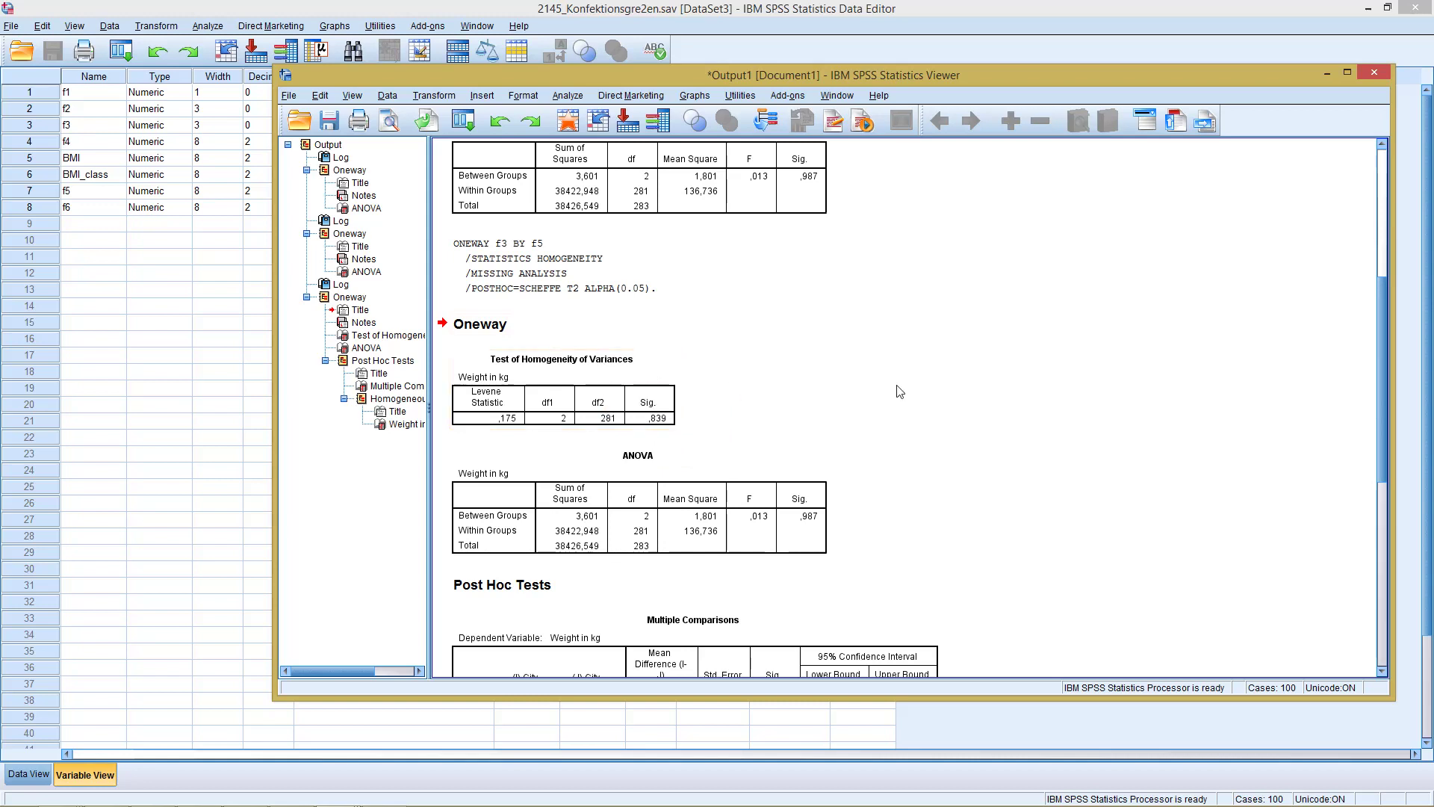
Step: Scroll the Viewer down to the Post Hoc Tests and Homogeneous Subsets tables
drag(1380, 444, 1393, 579)
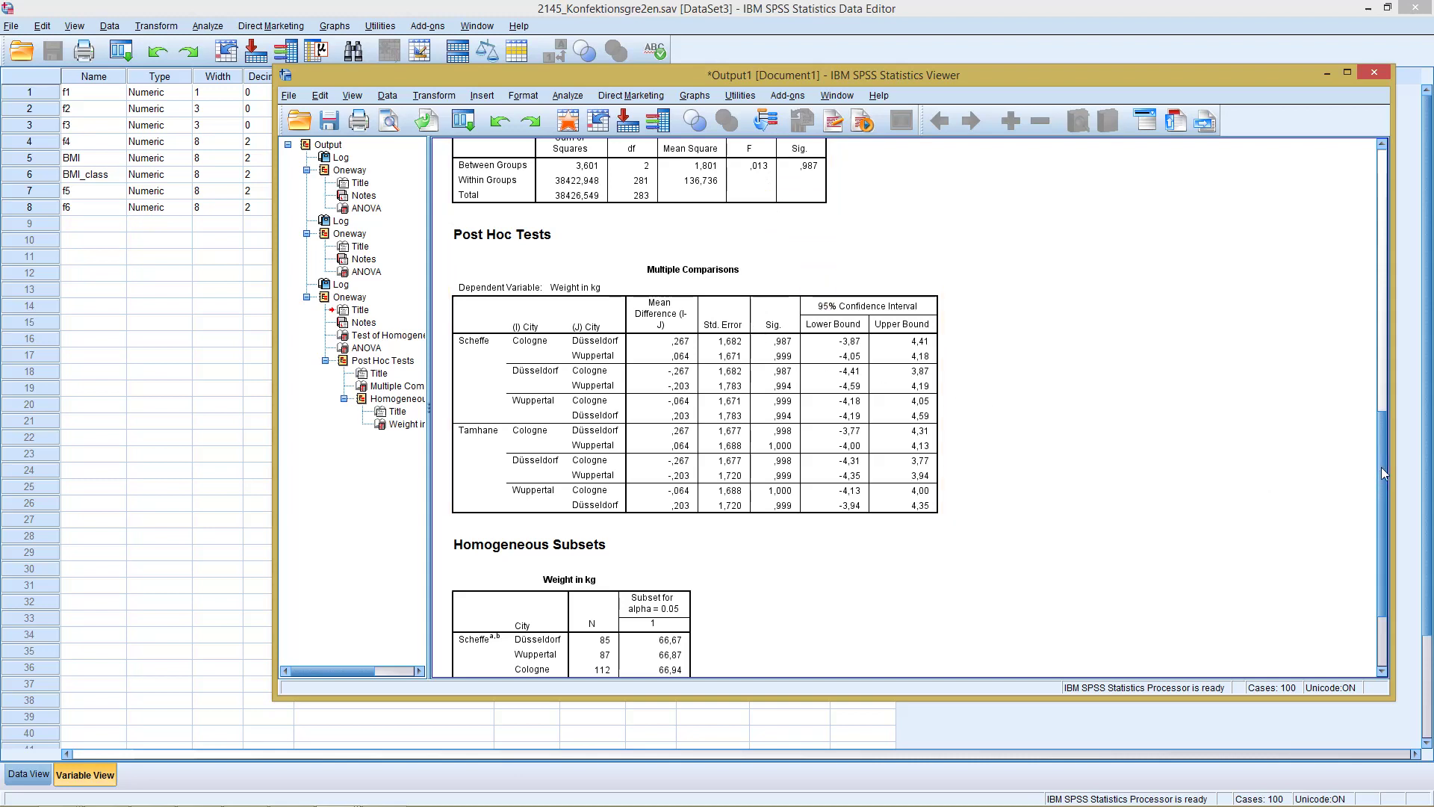
Step: Scroll further to reveal the Homogeneous Subsets footnotes, including harmonic mean sample size 93,204
drag(1382, 467, 1385, 527)
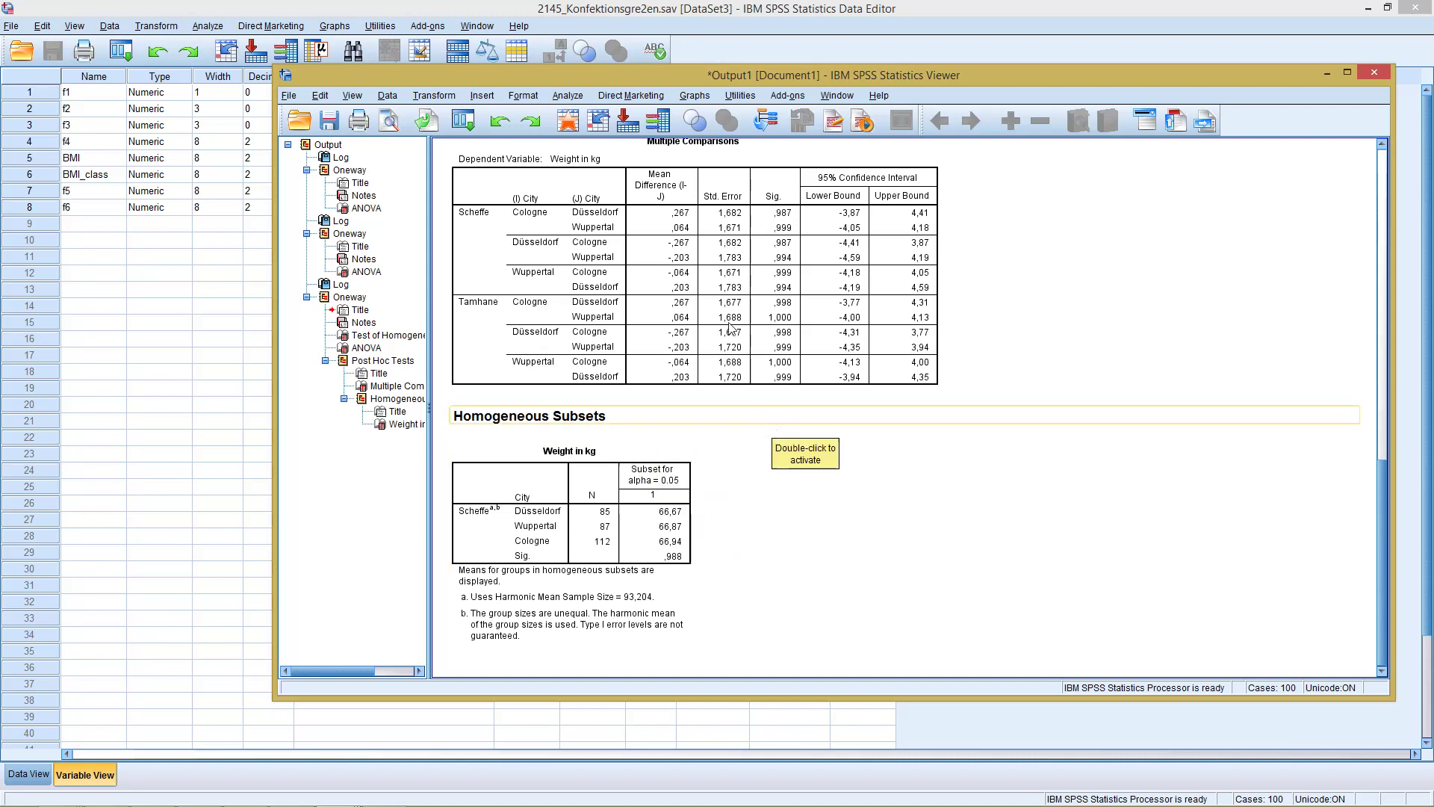
Step: Rerun the One-Way ANOVA of Weight in kg with BMI classified replacing City as factor
click(568, 96)
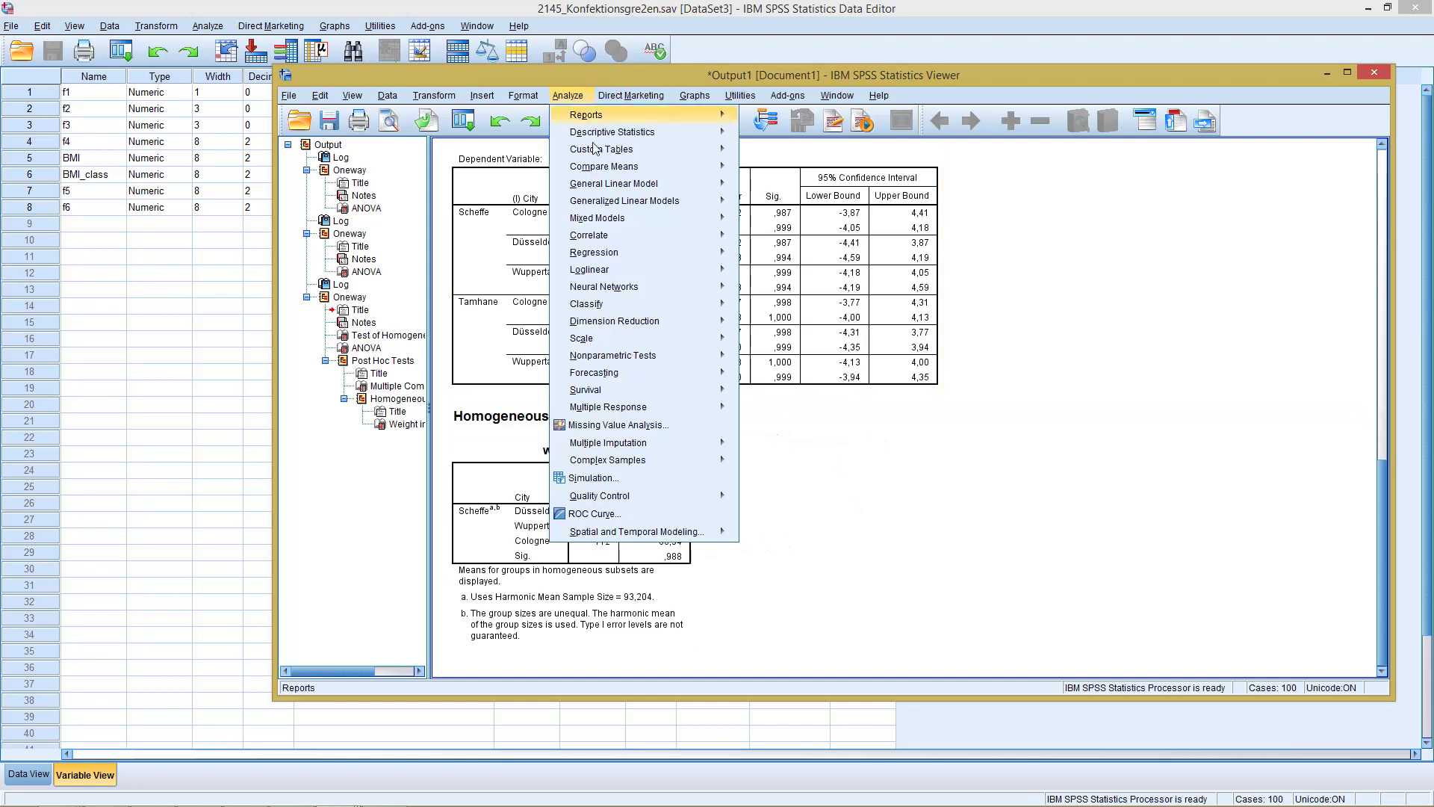
mouse_move(627, 214)
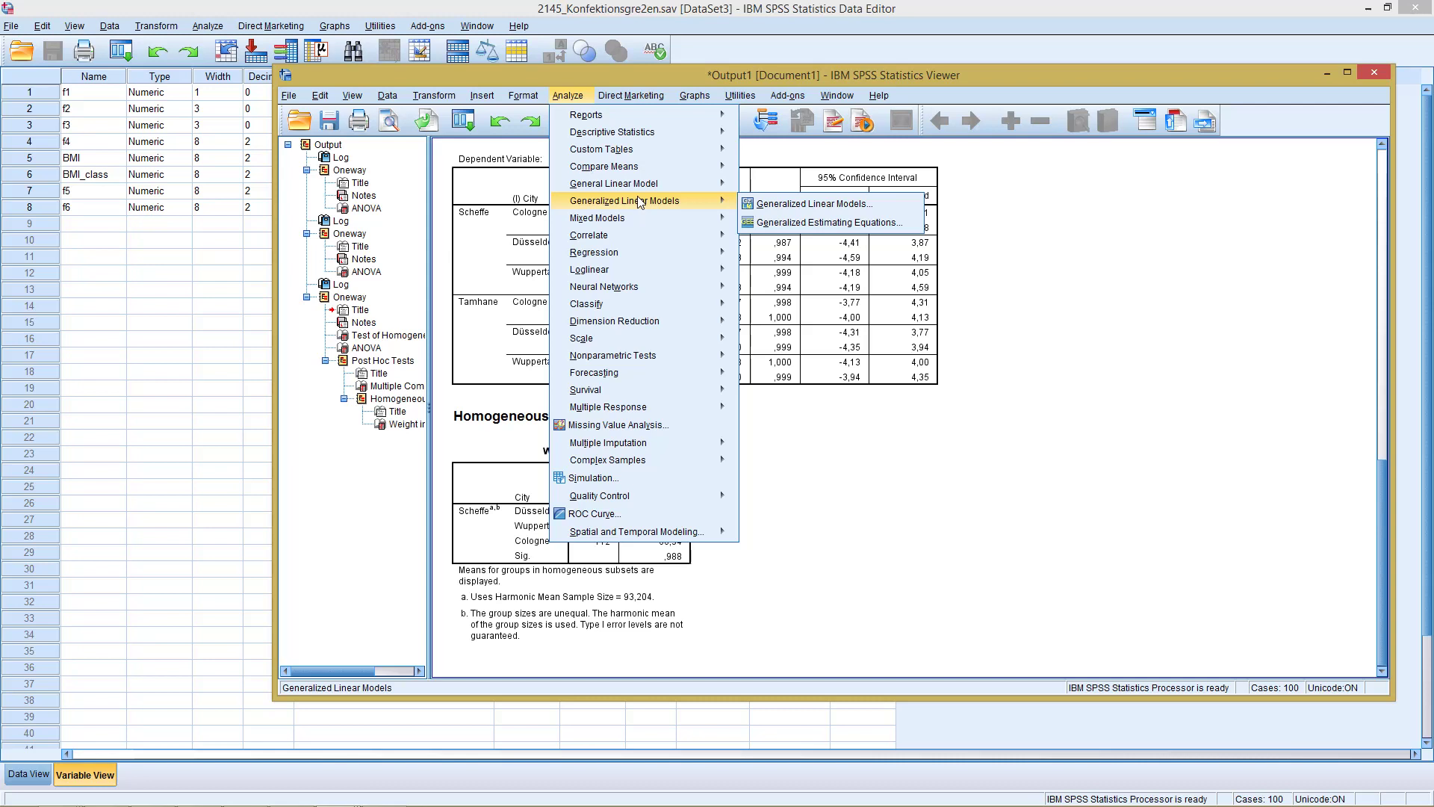
mouse_move(647, 169)
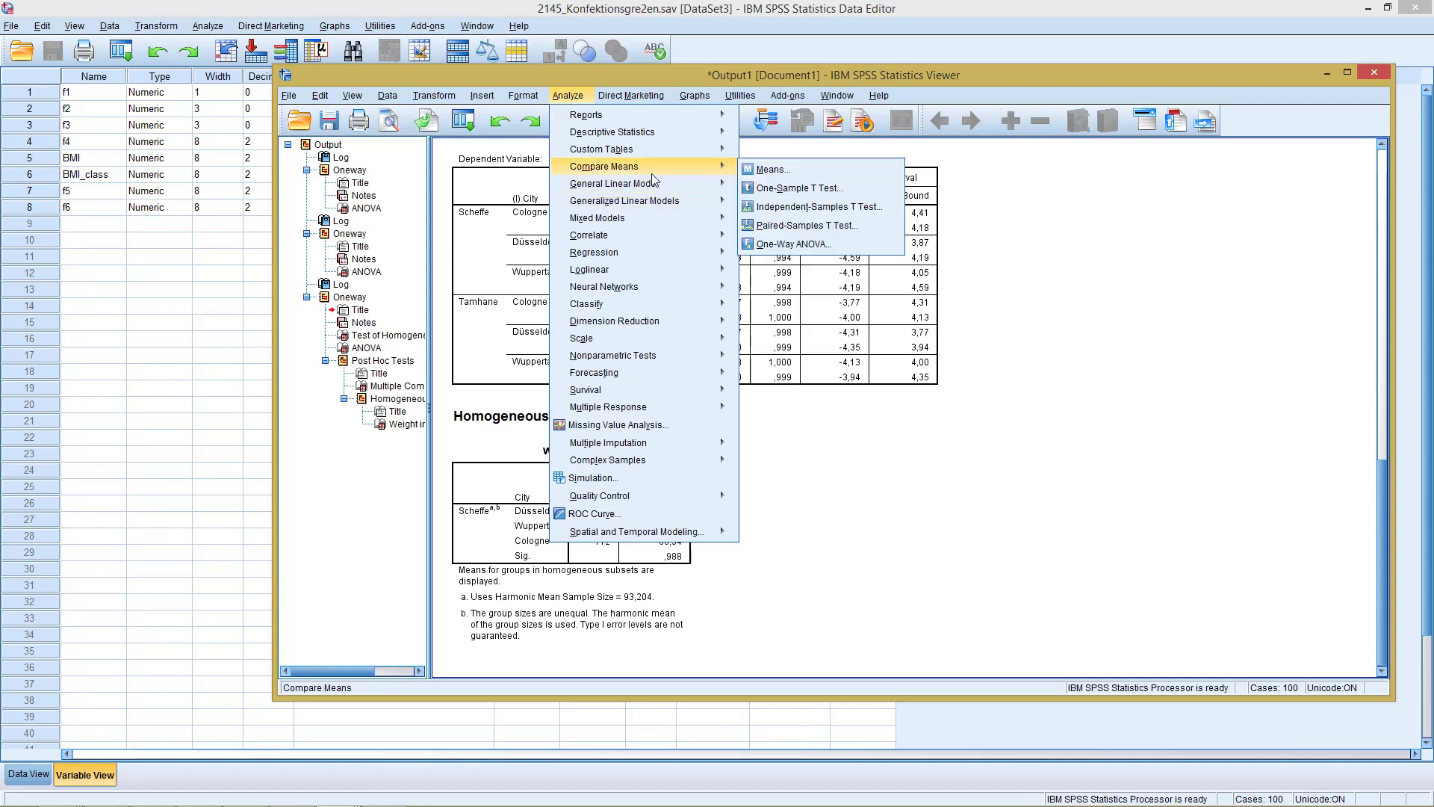
click(776, 244)
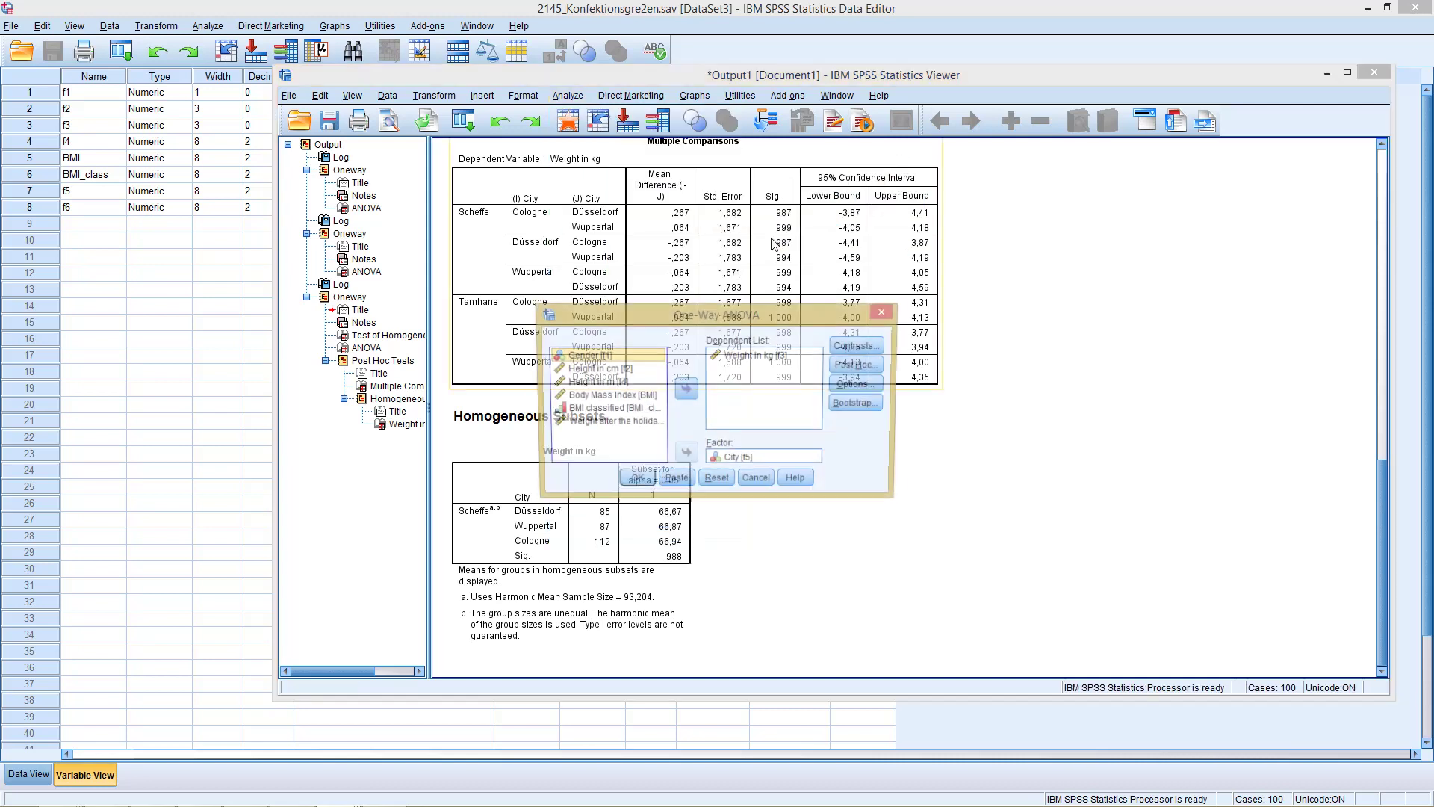
click(738, 460)
click(684, 455)
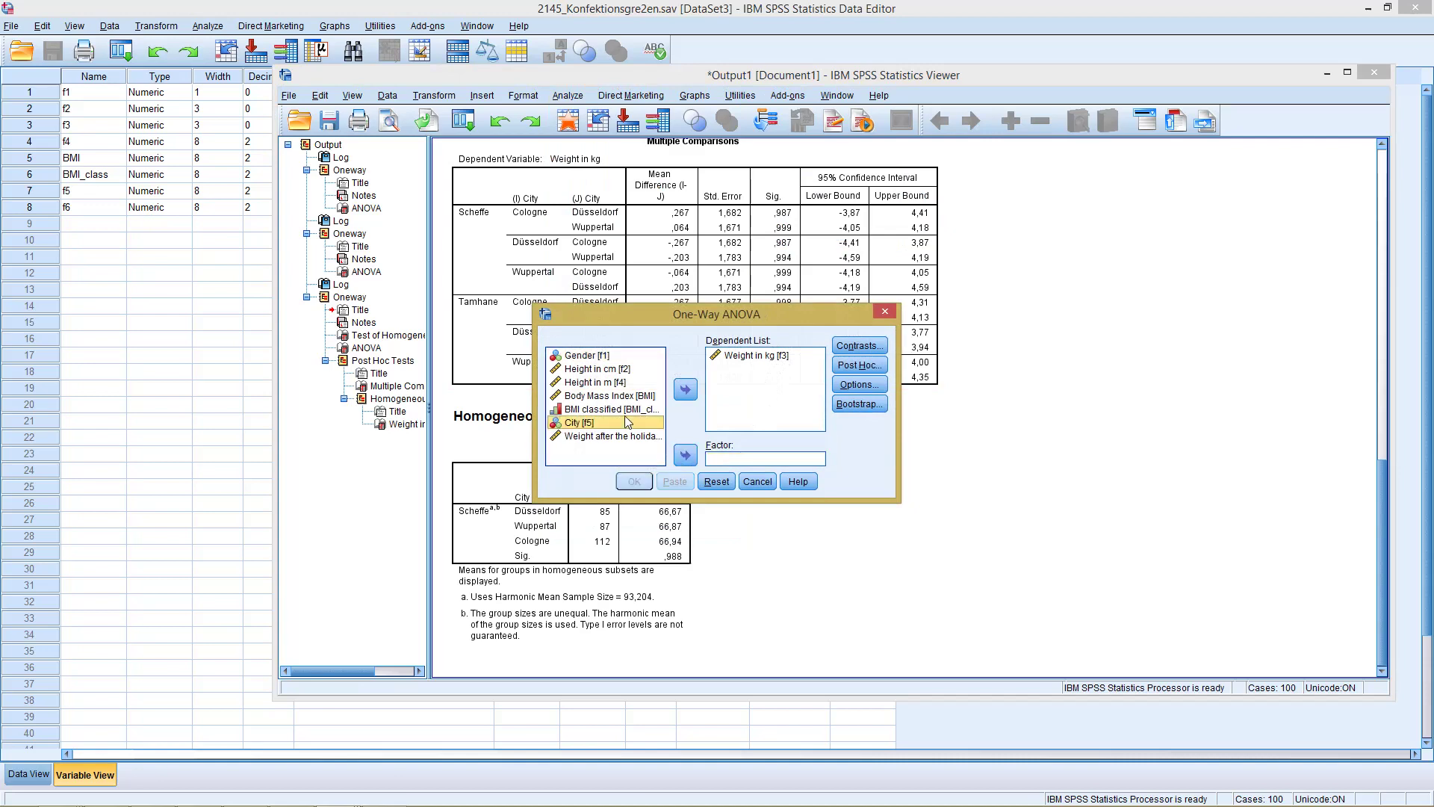
click(625, 409)
click(685, 455)
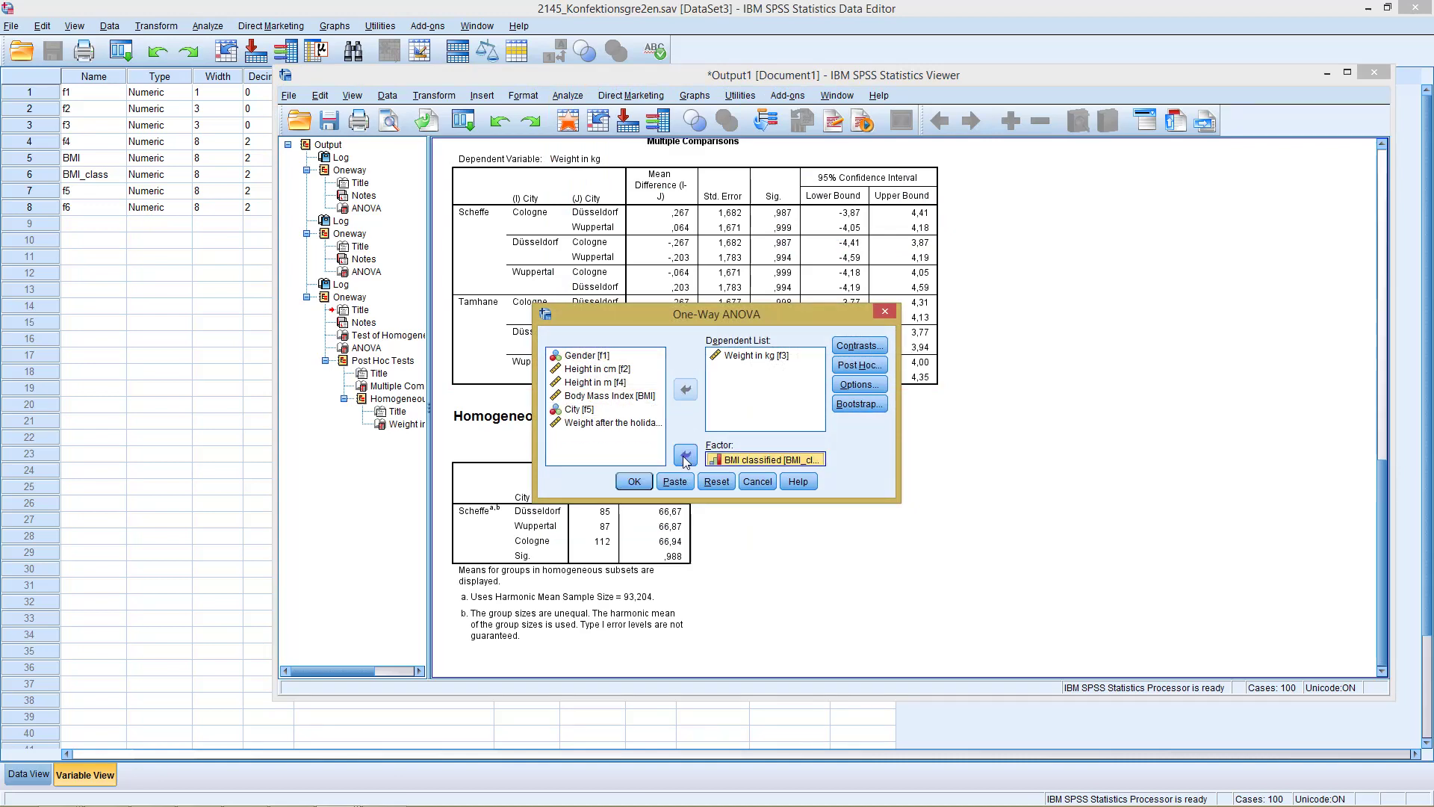
click(634, 481)
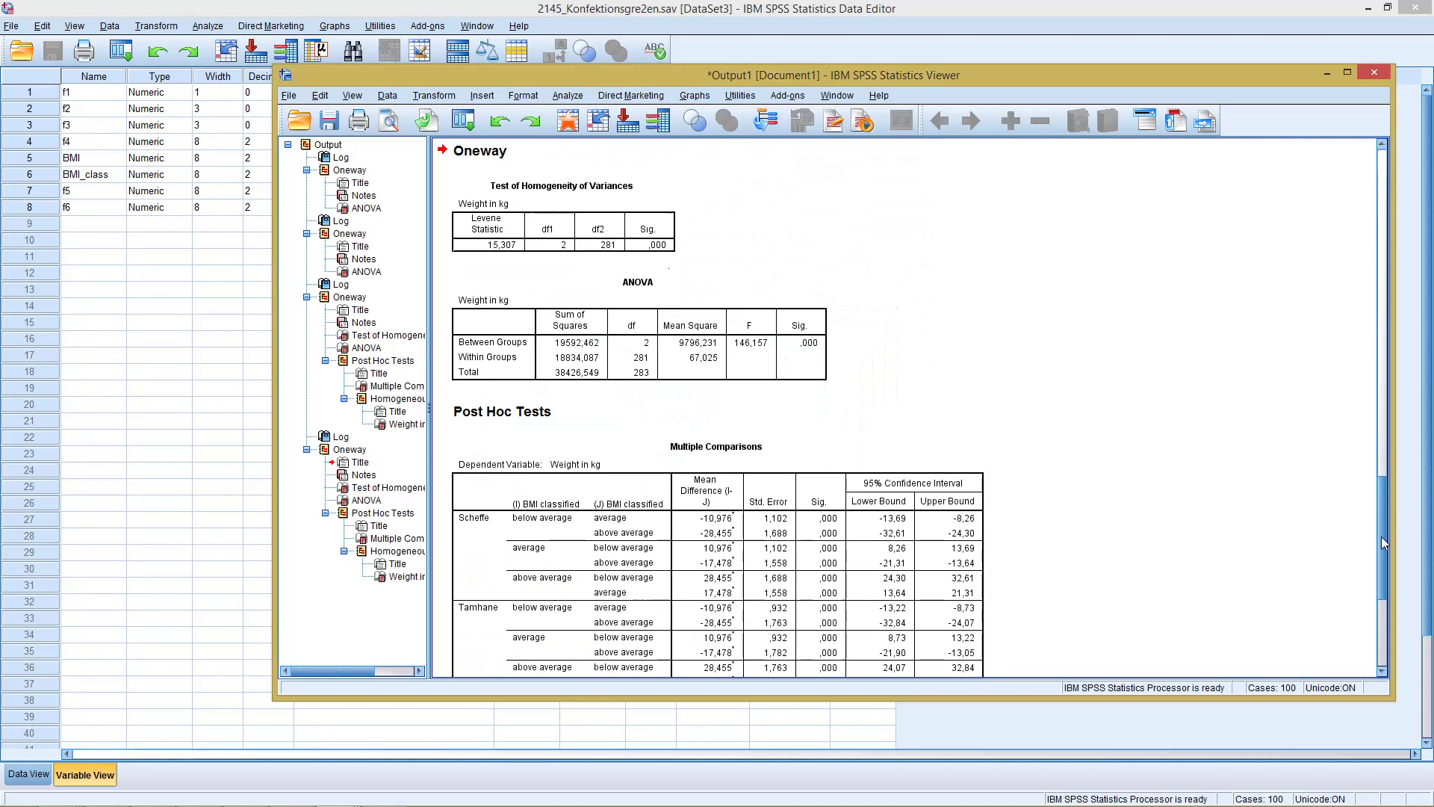
Step: Scroll past Multiple Comparisons to the Scheffe homogeneous subsets table showing BMI class means 57,00, 67,98 and 85,45
drag(1382, 543, 1382, 547)
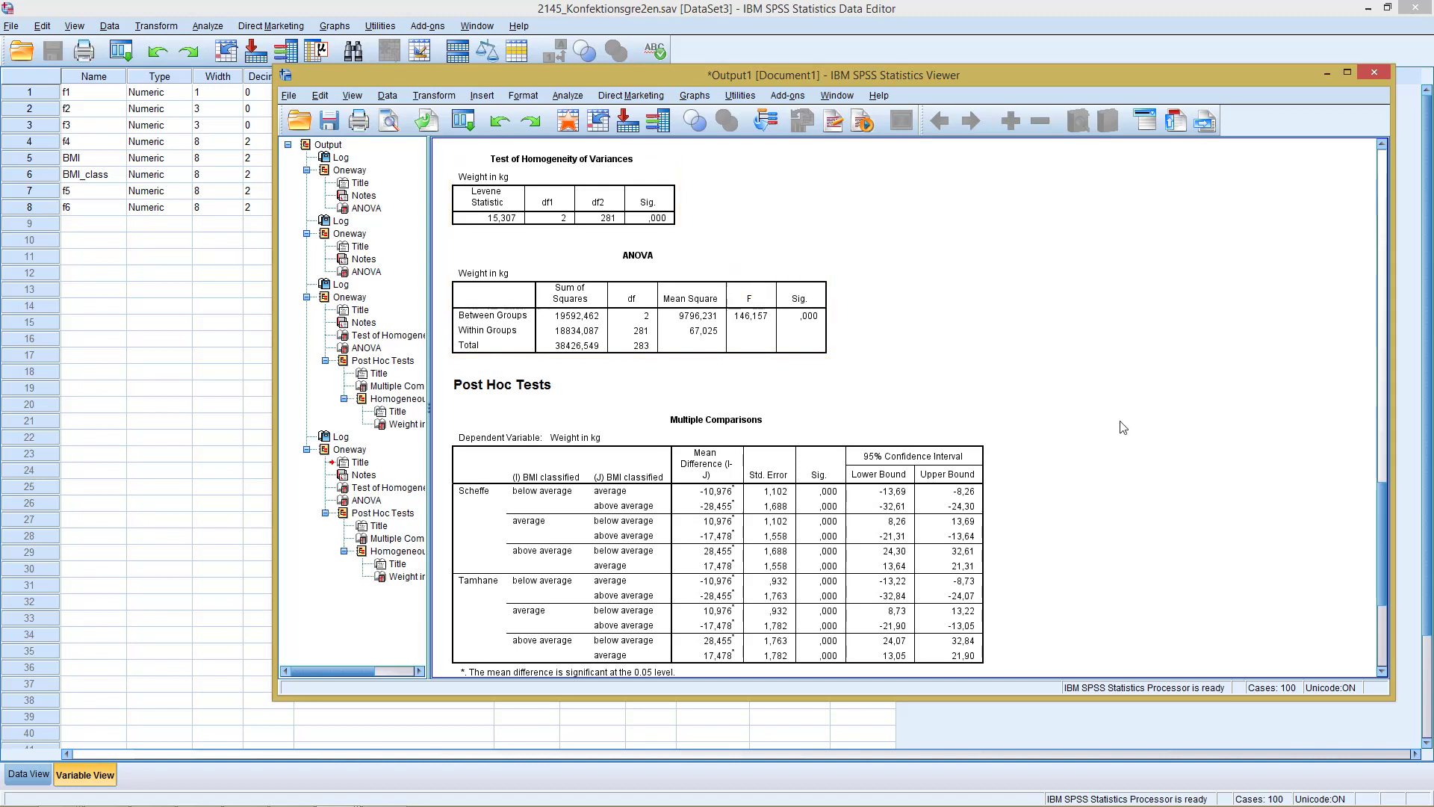
drag(1382, 532, 1377, 591)
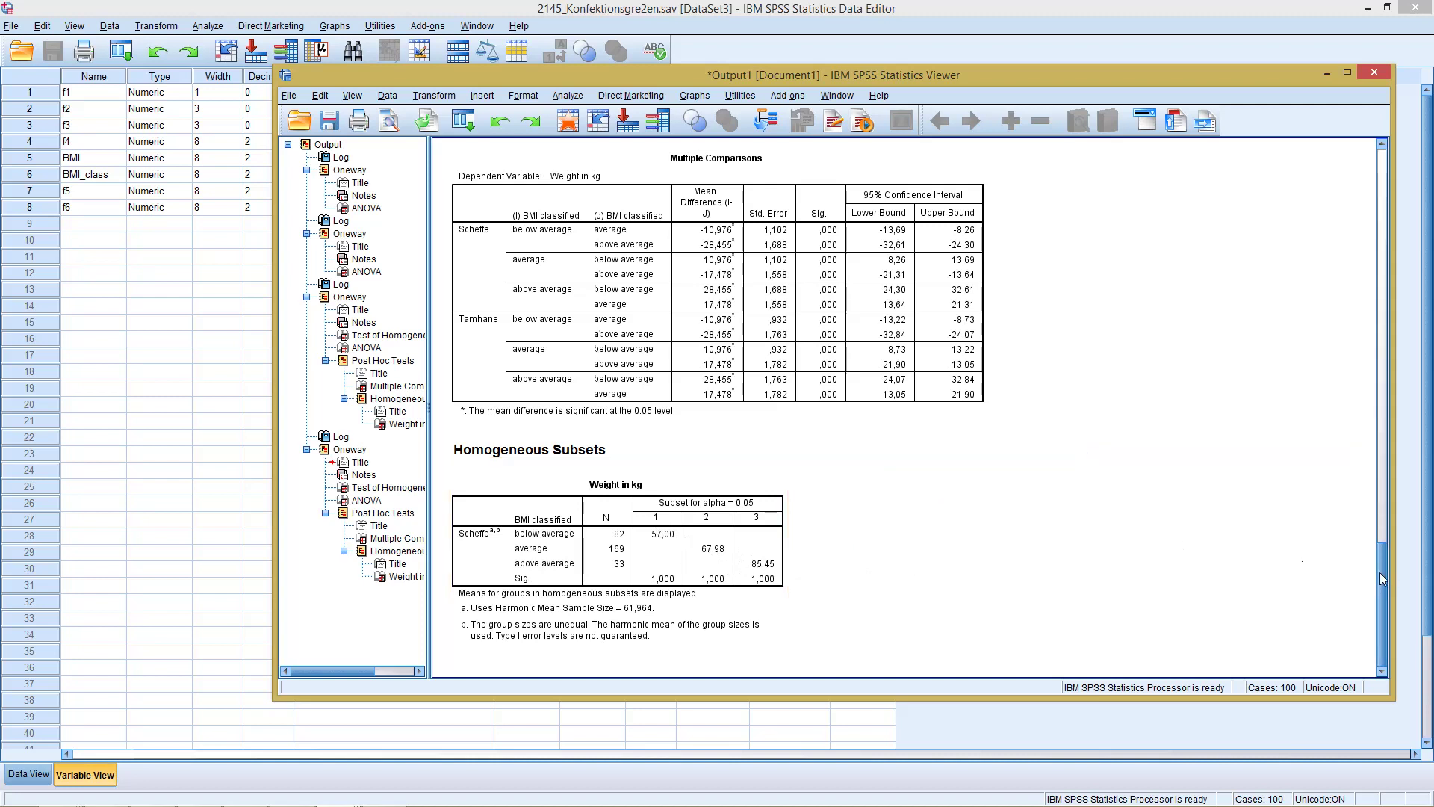
Step: Scroll back up to the ANOVA of weight by BMI class showing F 146,157 and Sig. ,000
scroll(1379, 572, up, 5)
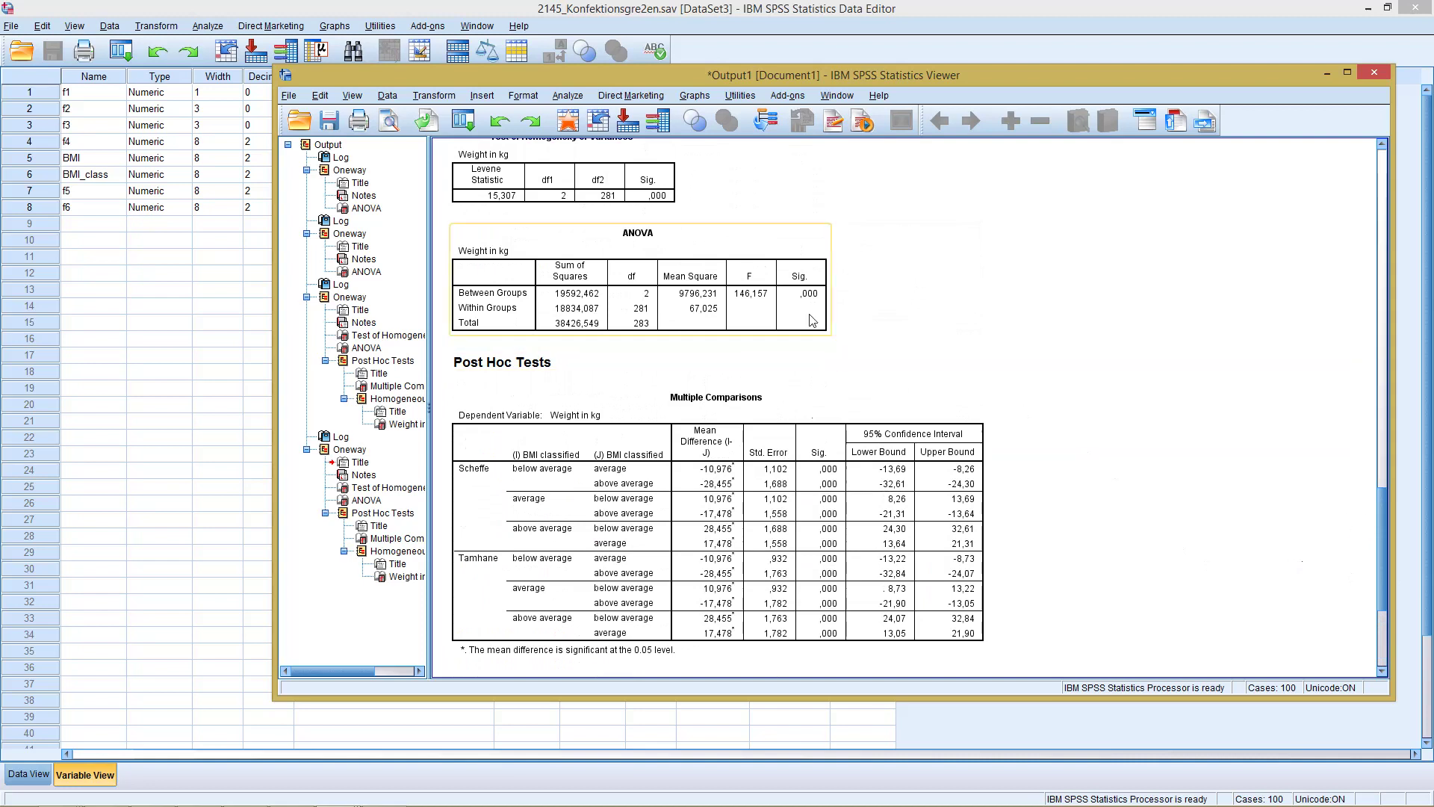